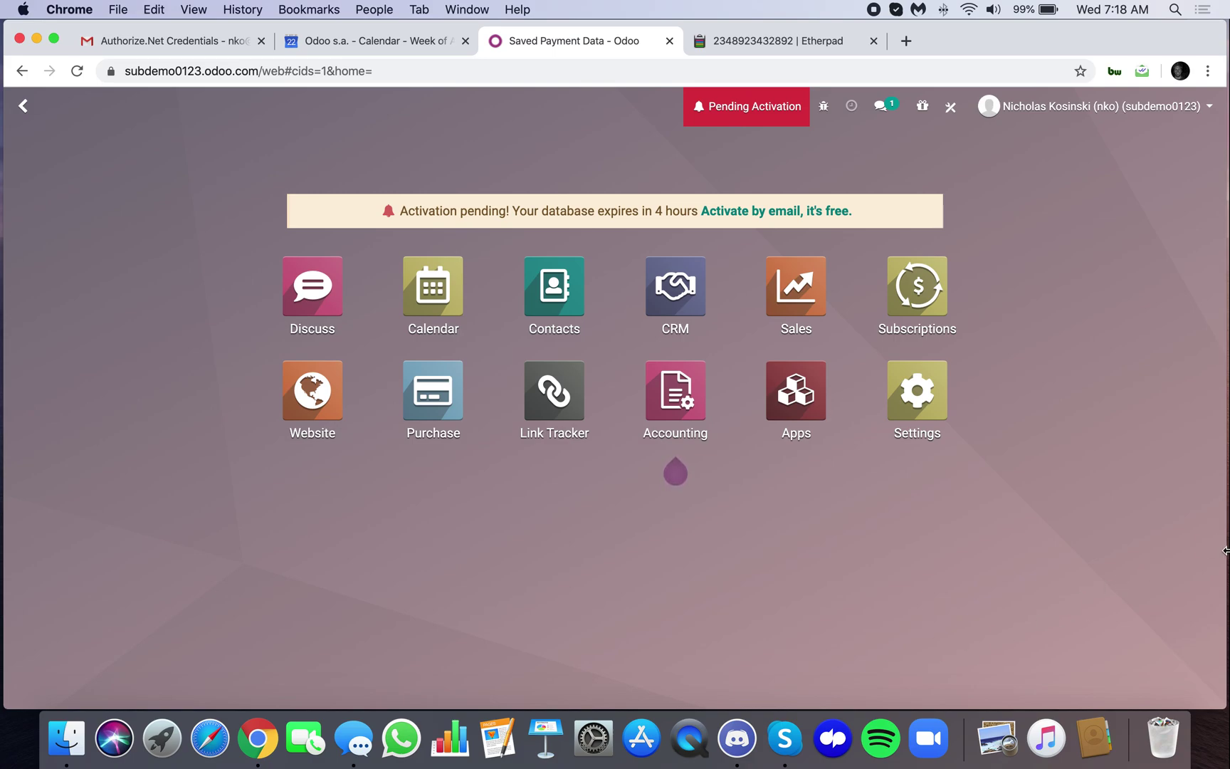
Review the customer's questions in the notes, selecting the line about selling subscriptions
{"action": "left_click", "coordinate": [773, 40]}
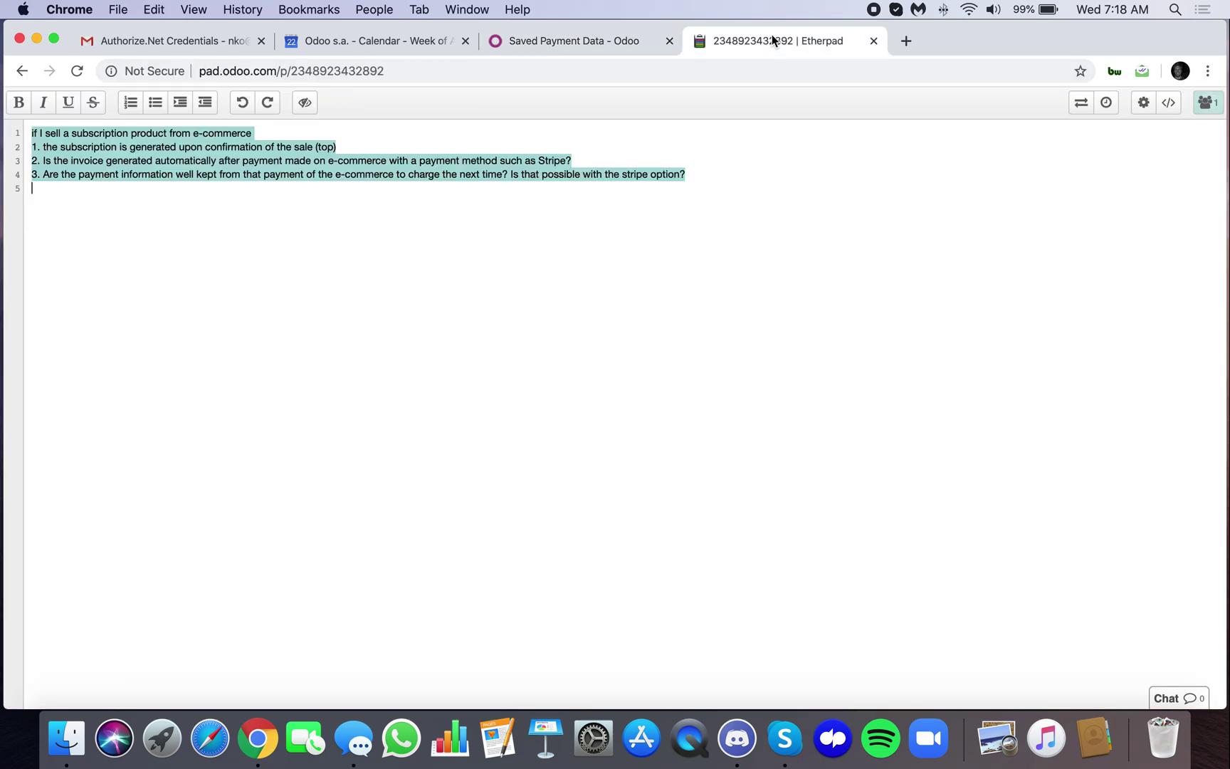
{"action": "left_click", "coordinate": [63, 161]}
{"action": "triple_click", "coordinate": [191, 134]}
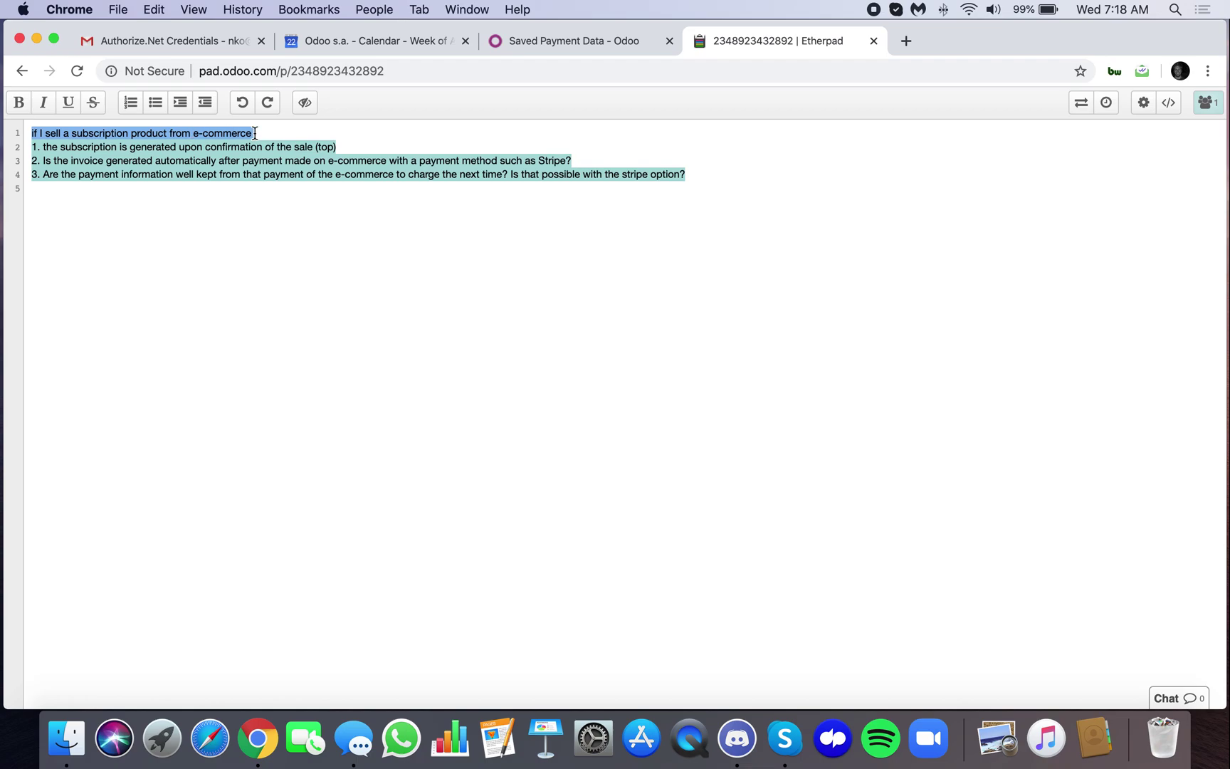
Filter the Apps module list to show only installed modules
{"action": "left_click", "coordinate": [552, 49]}
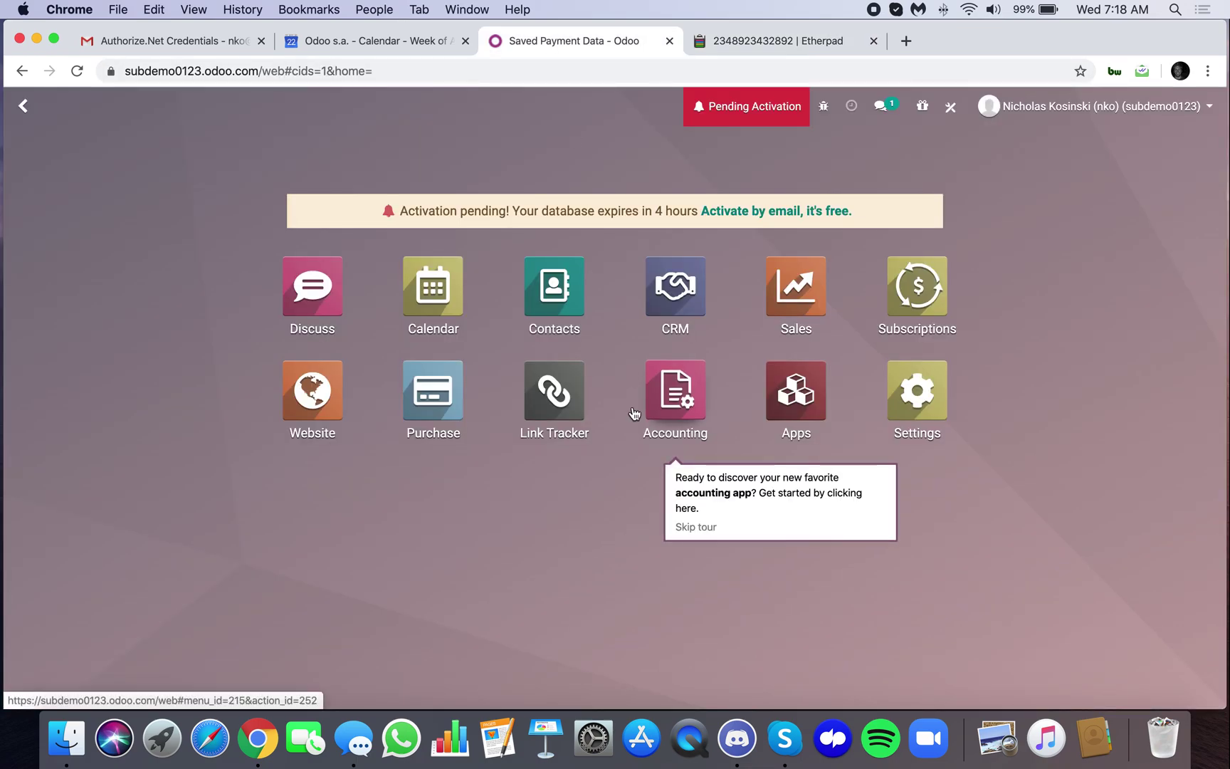
{"action": "type", "text": "prod"}
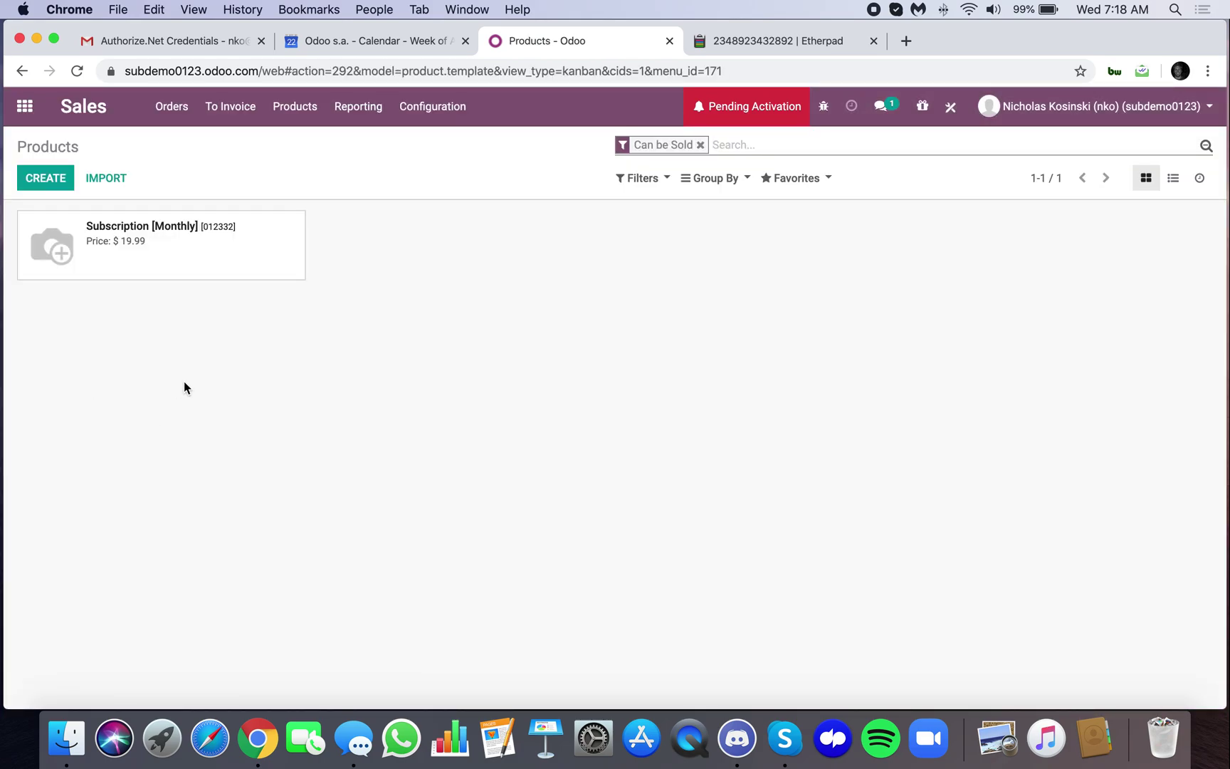
{"action": "left_click", "coordinate": [25, 107]}
{"action": "type", "text": "apps"}
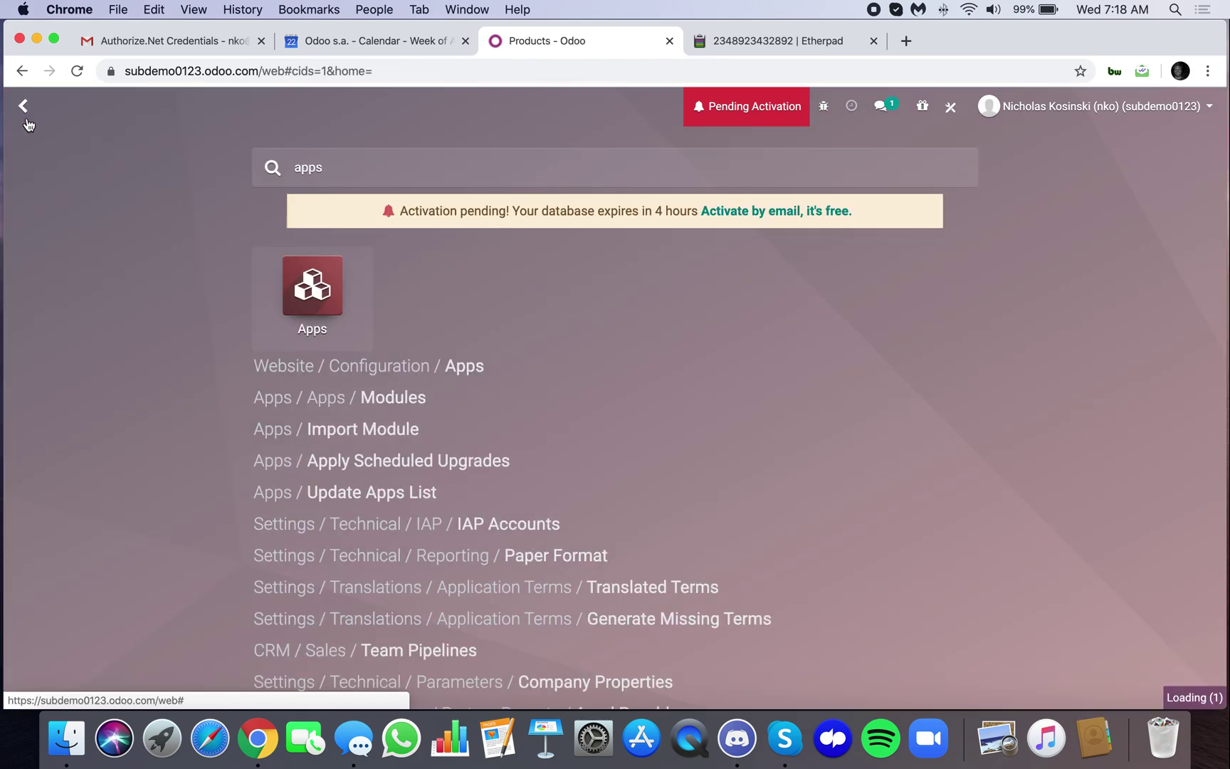
{"action": "left_click", "coordinate": [1199, 178]}
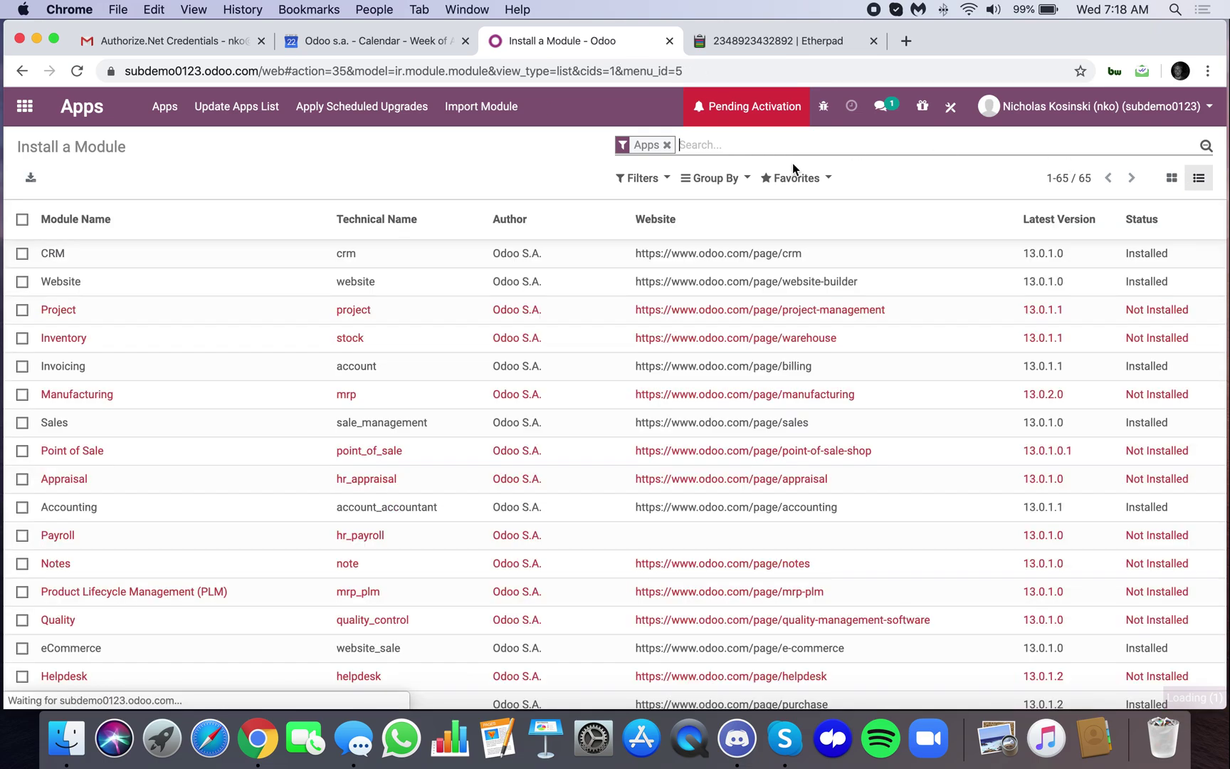
{"action": "left_click", "coordinate": [641, 178]}
{"action": "left_click", "coordinate": [641, 261]}
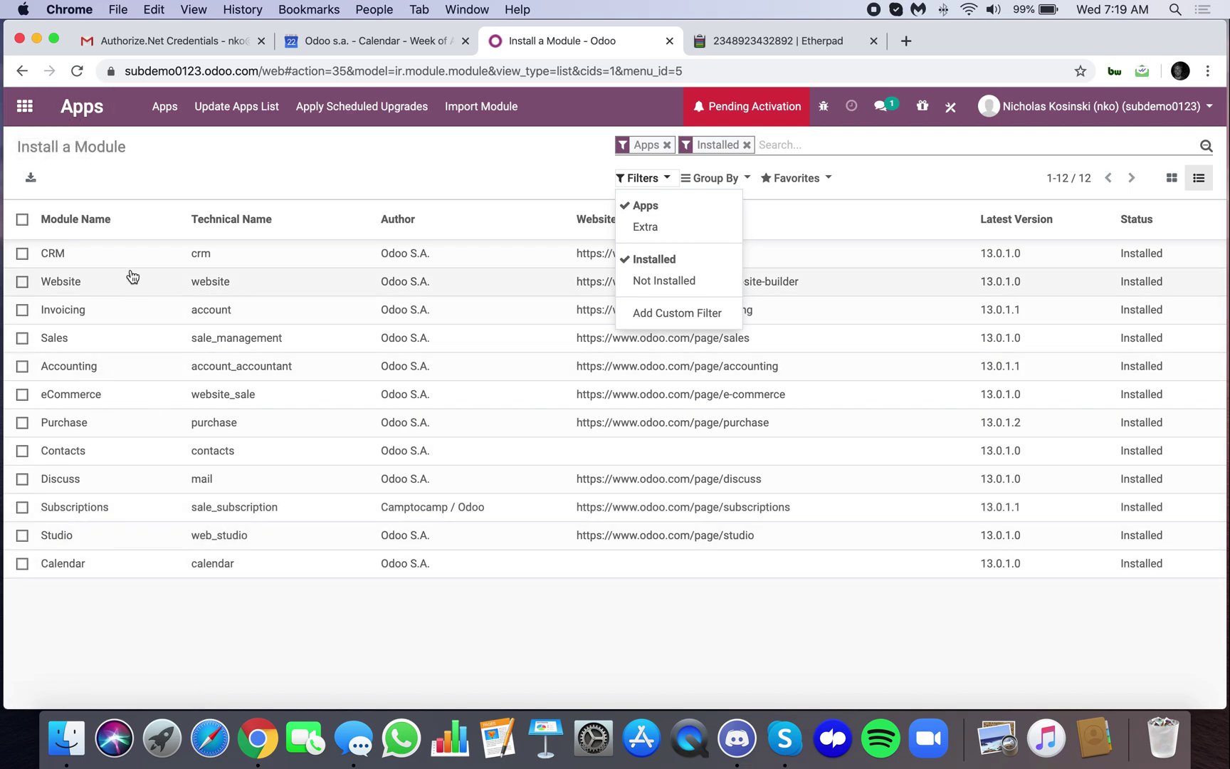
Open the Sales Products page, then the Subscriptions app's Subscription Templates list
{"action": "left_click", "coordinate": [24, 106]}
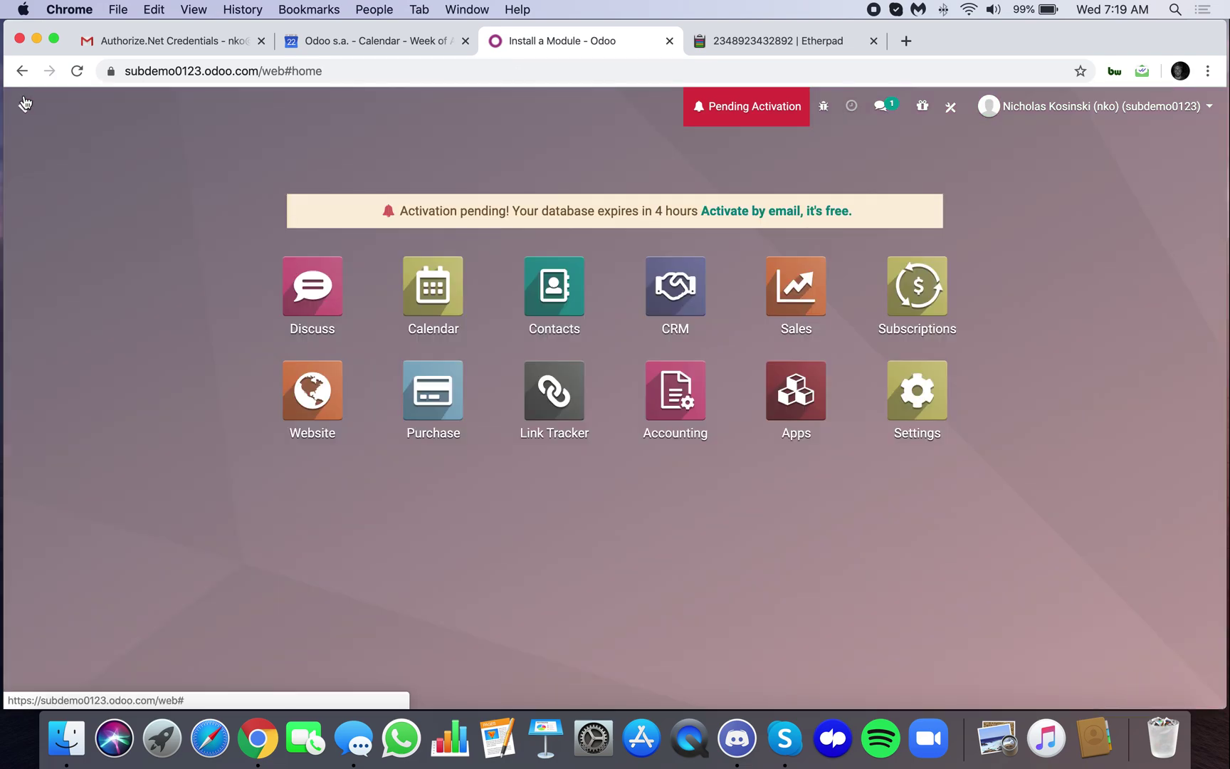
{"action": "type", "text": "prod"}
{"action": "key", "text": "Return"}
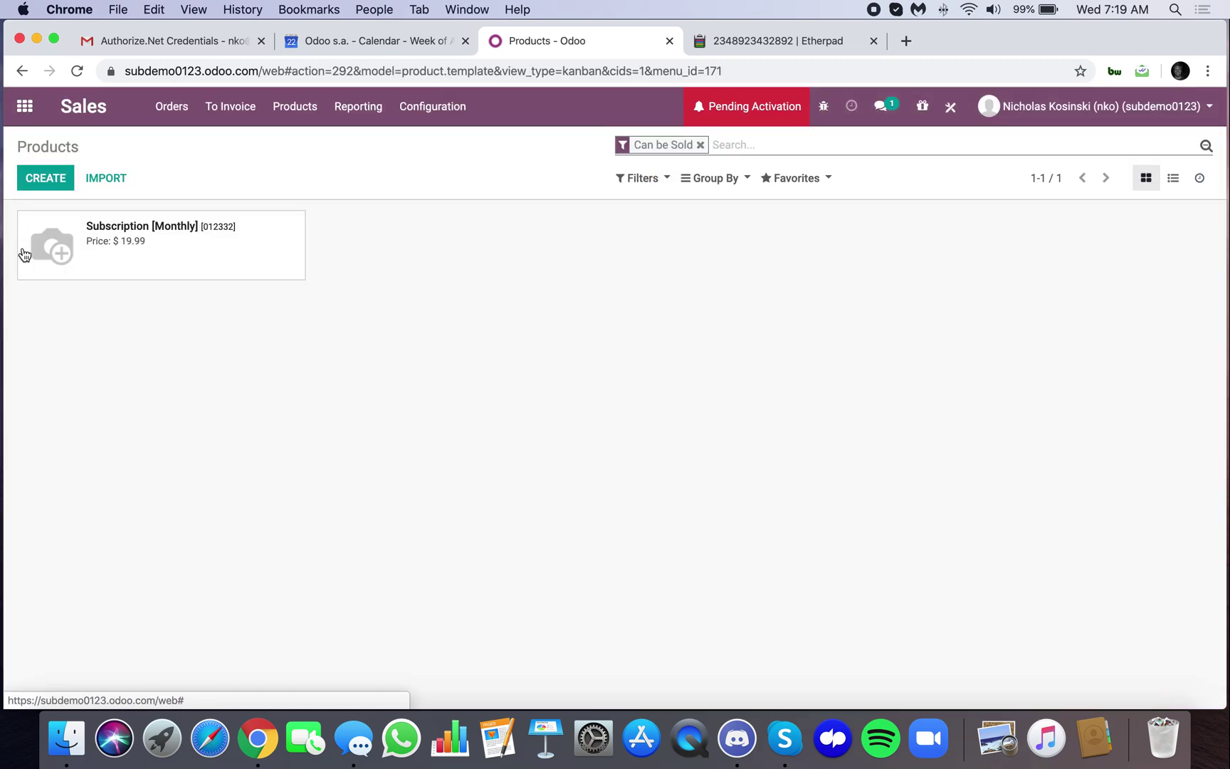
{"action": "left_click", "coordinate": [24, 107]}
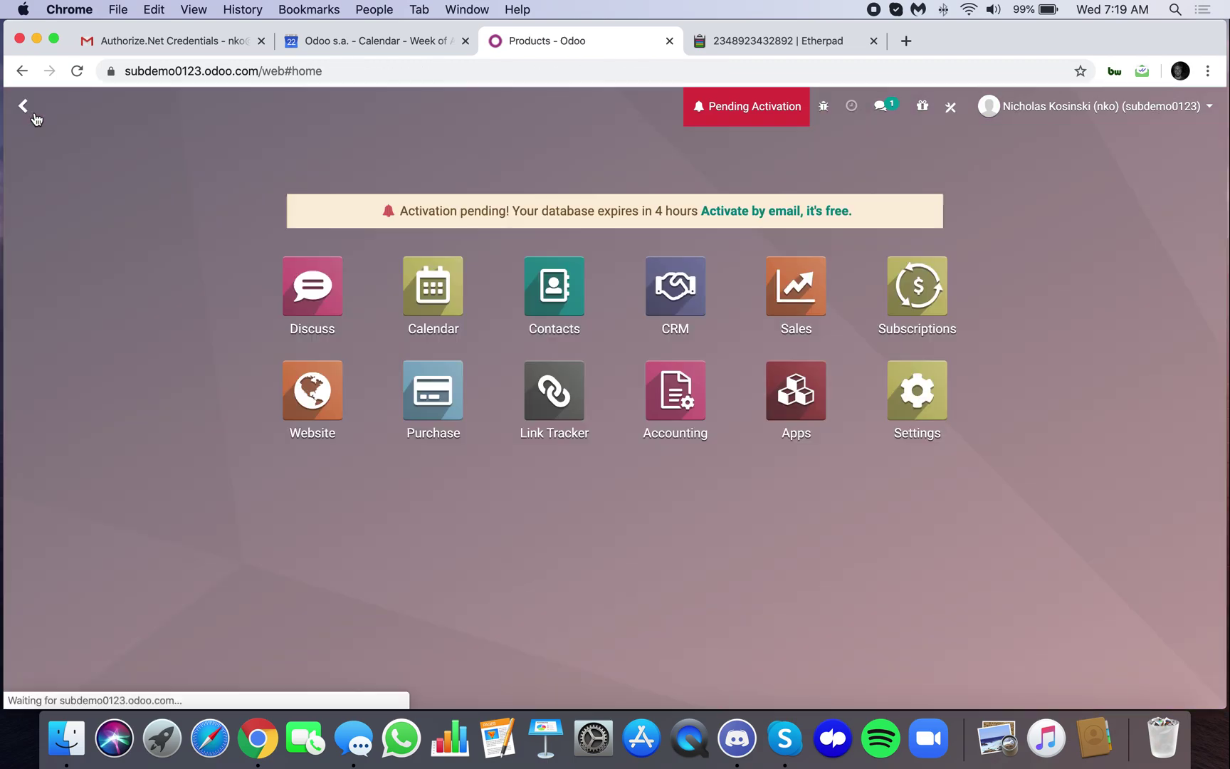
{"action": "type", "text": "subs"}
{"action": "left_click", "coordinate": [272, 302]}
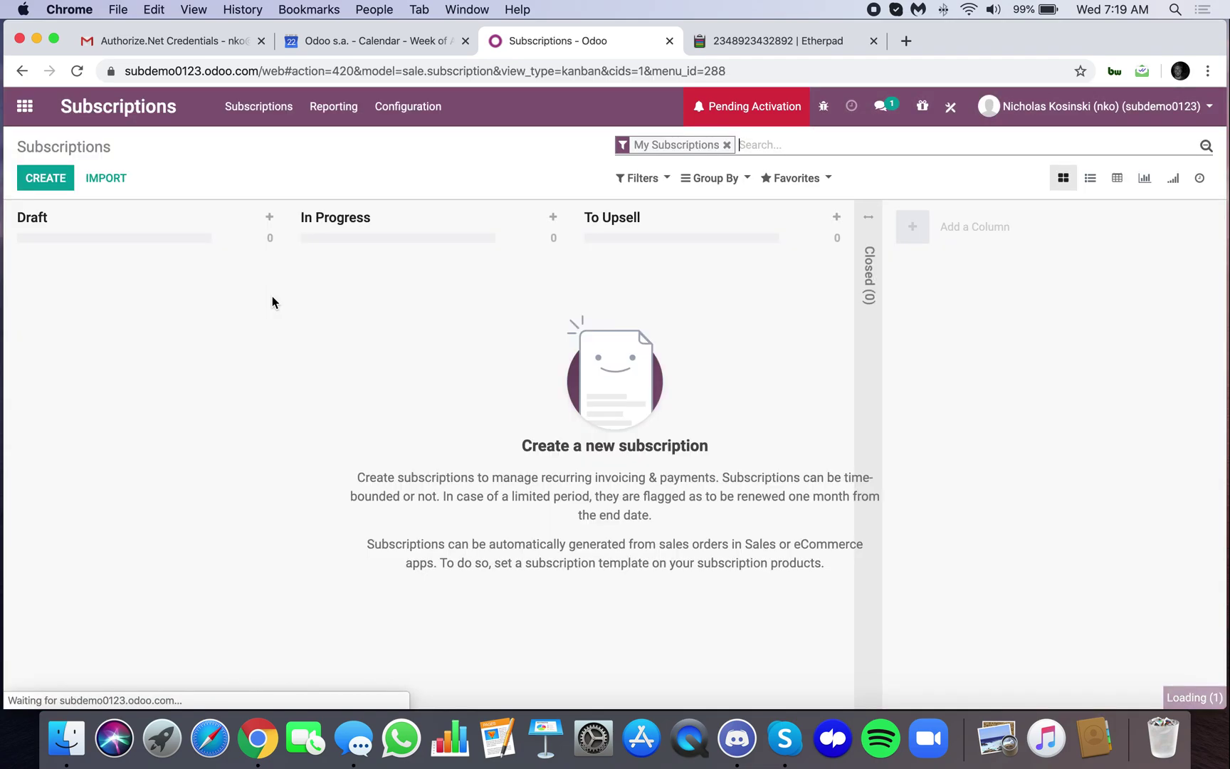
{"action": "left_click", "coordinate": [416, 122]}
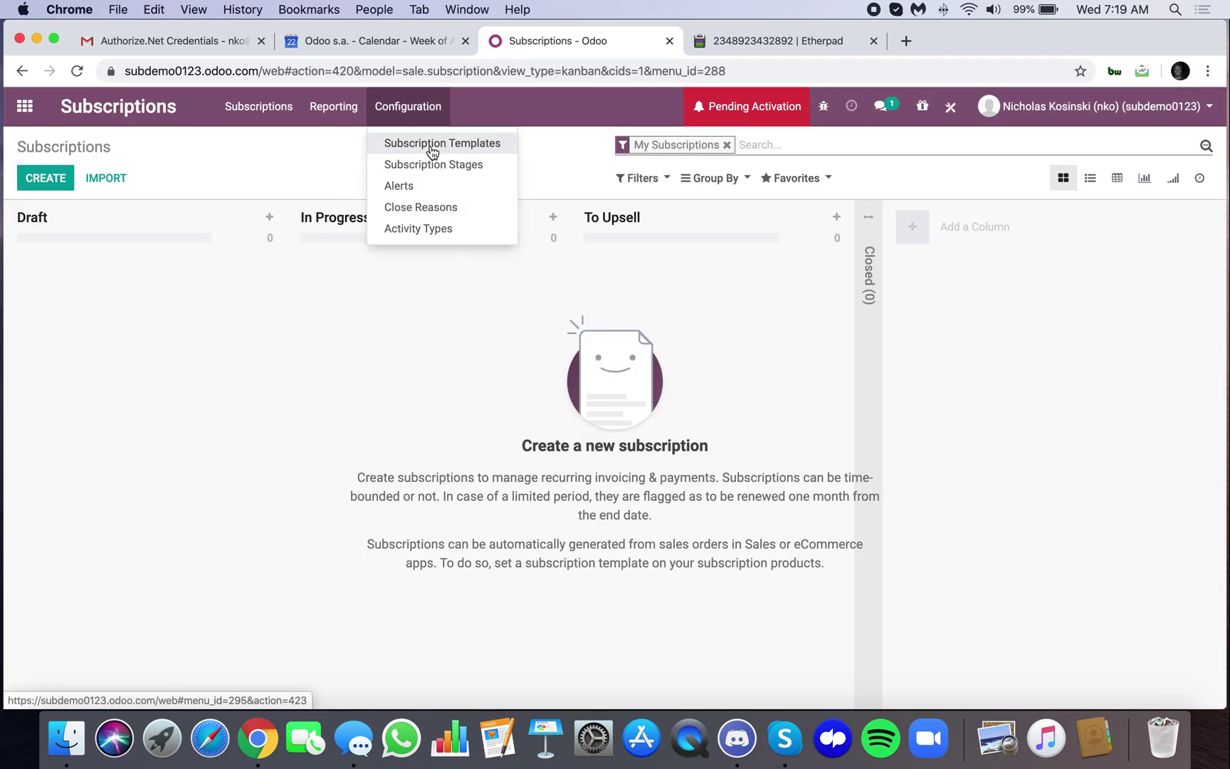
{"action": "left_click", "coordinate": [432, 144]}
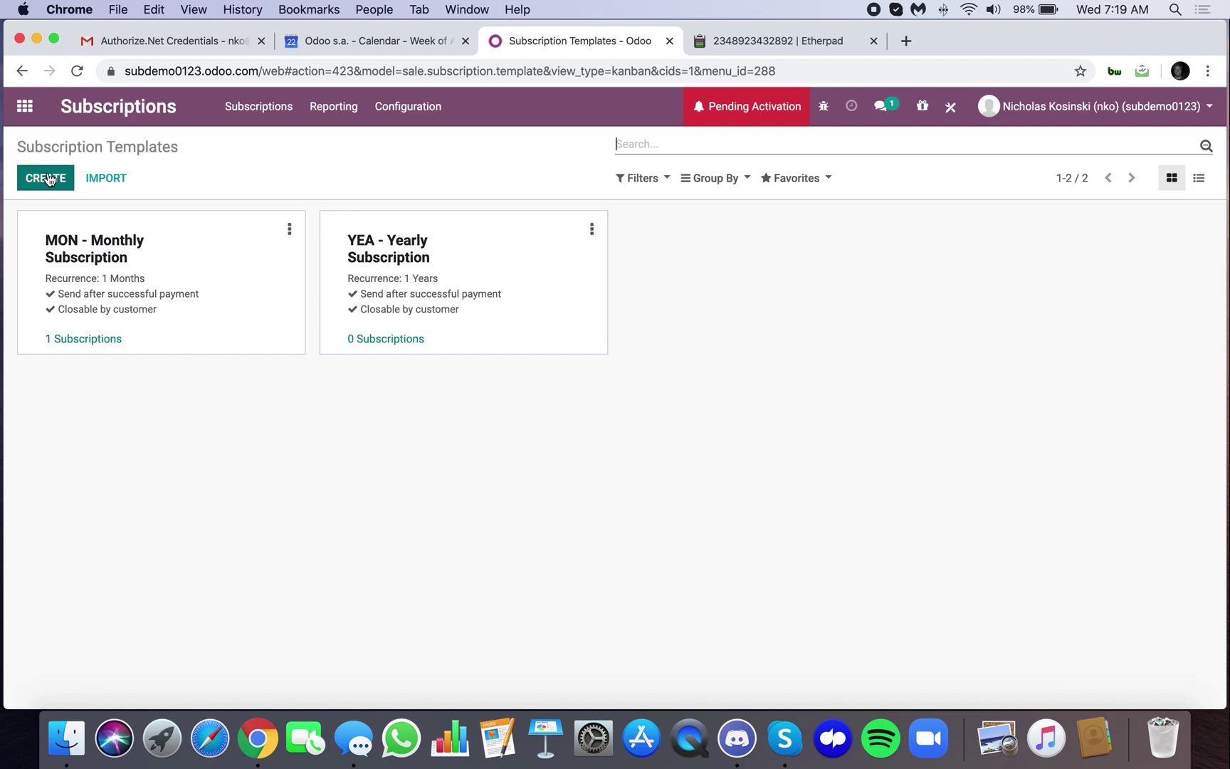
Check the MON - Monthly Subscription template's Every 1 Months period and invoicing setting
{"action": "left_click", "coordinate": [59, 246]}
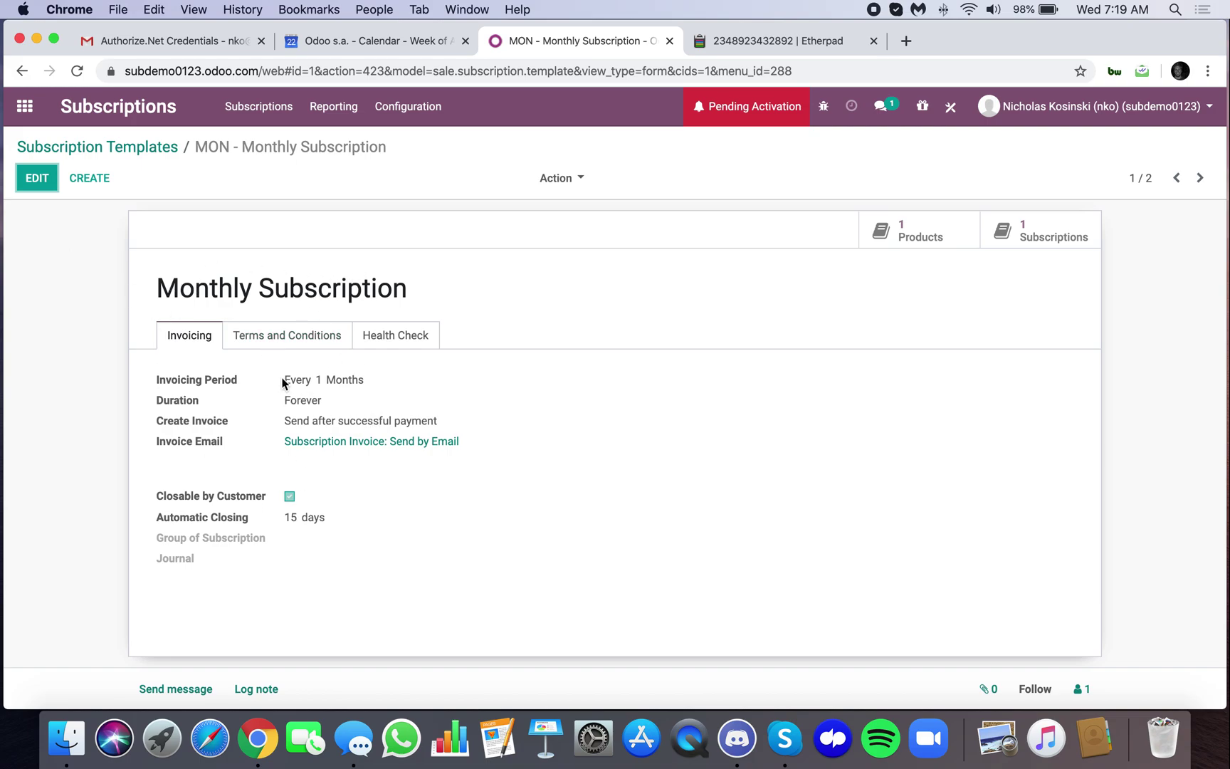
{"action": "left_click_drag", "start_coordinate": [283, 383], "coordinate": [364, 374]}
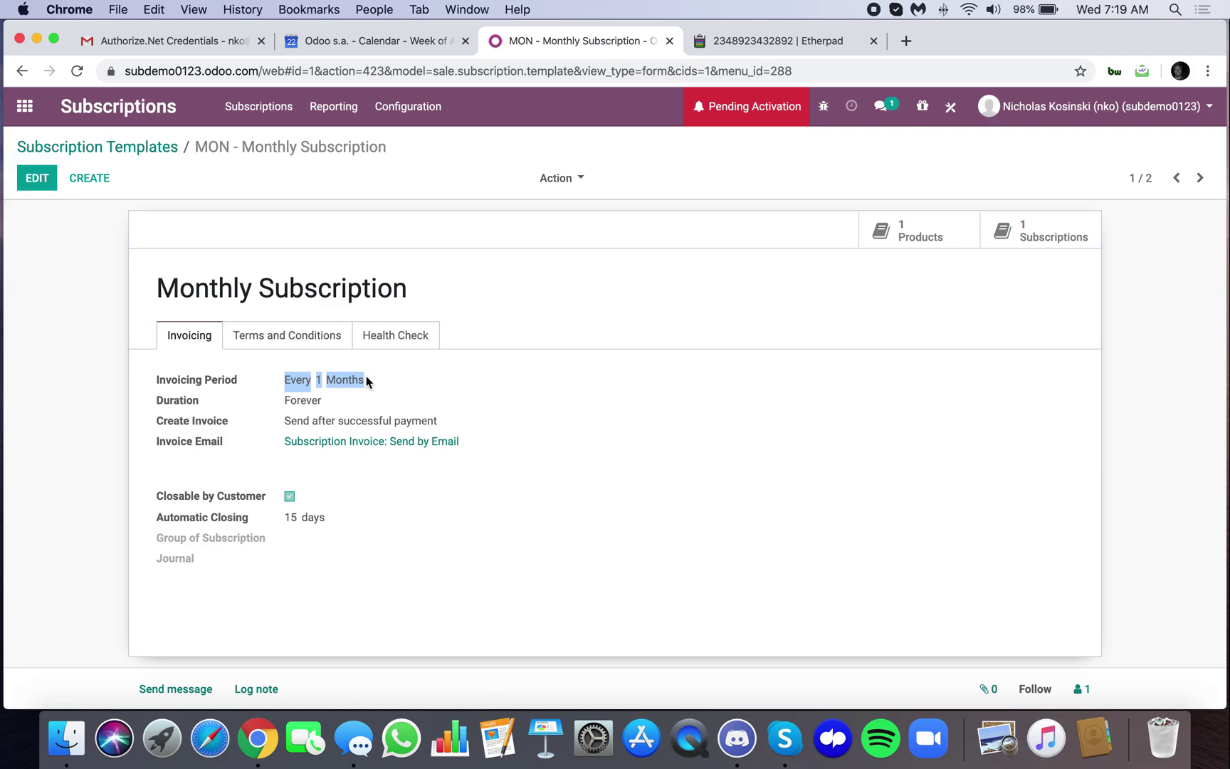
{"action": "left_click", "coordinate": [366, 381]}
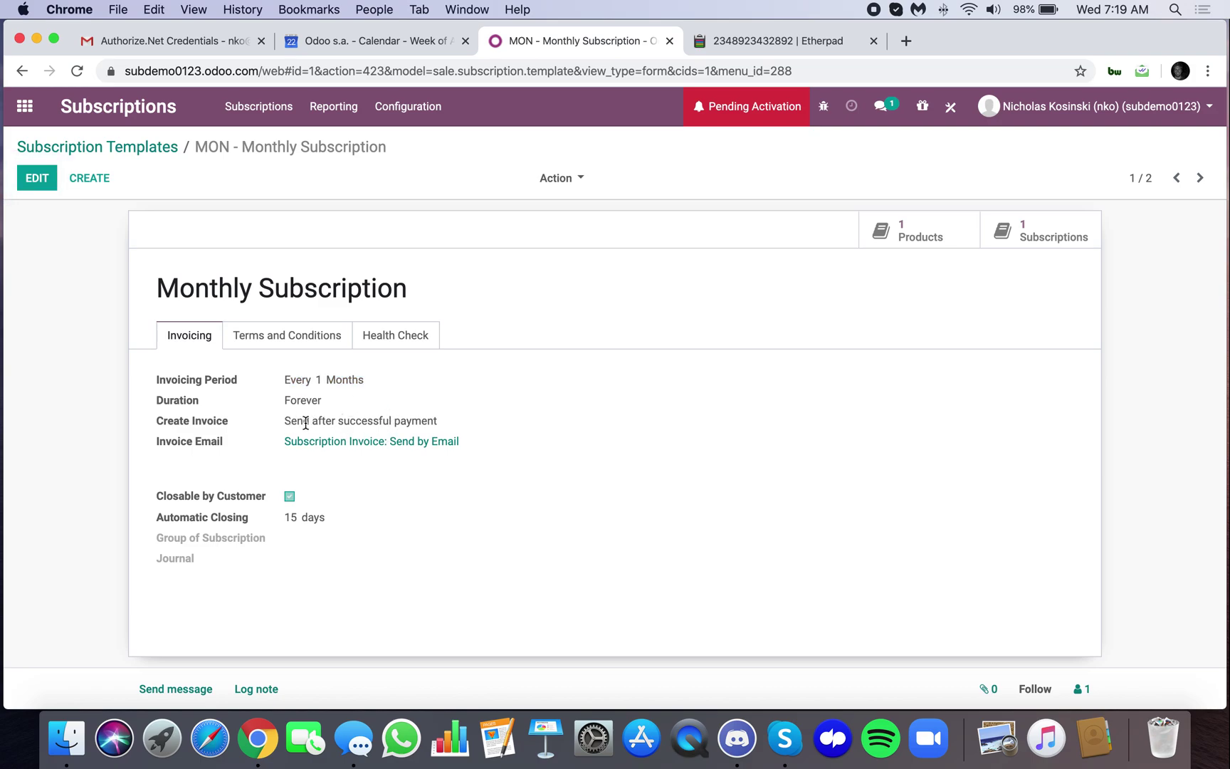
{"action": "left_click_drag", "start_coordinate": [327, 429], "coordinate": [379, 430]}
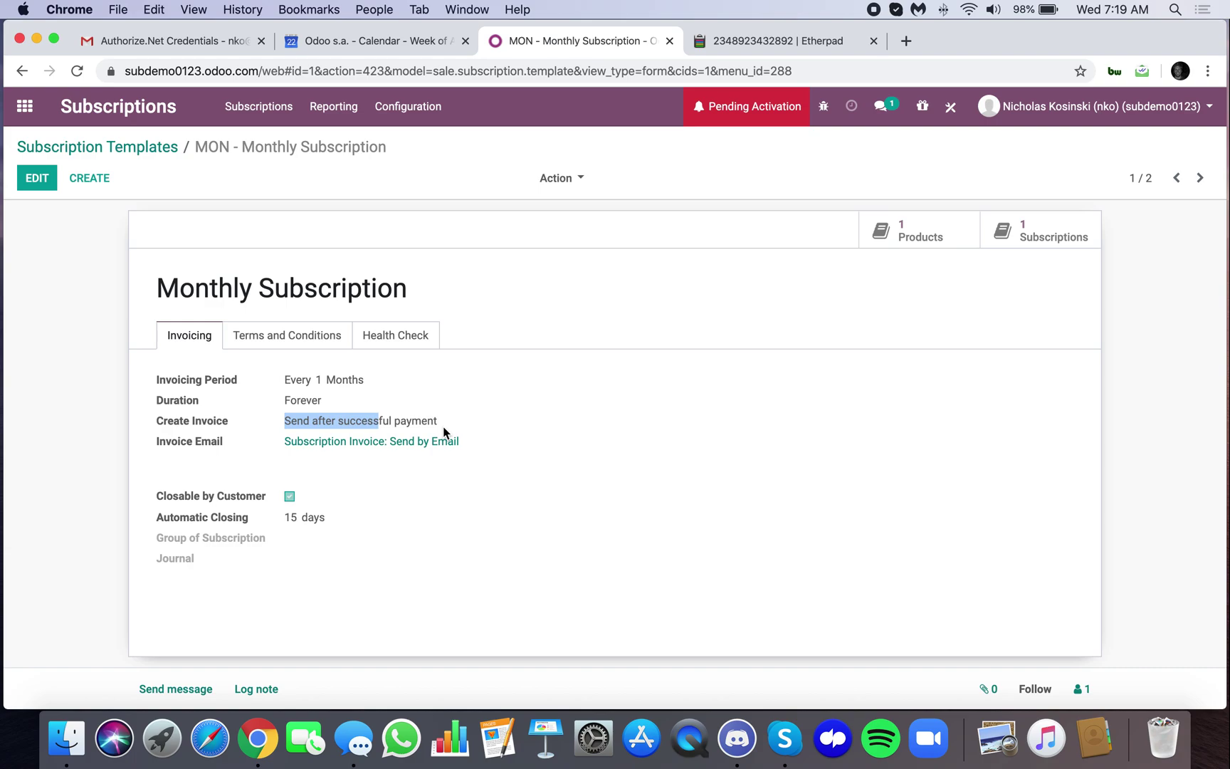
{"action": "left_click", "coordinate": [418, 505]}
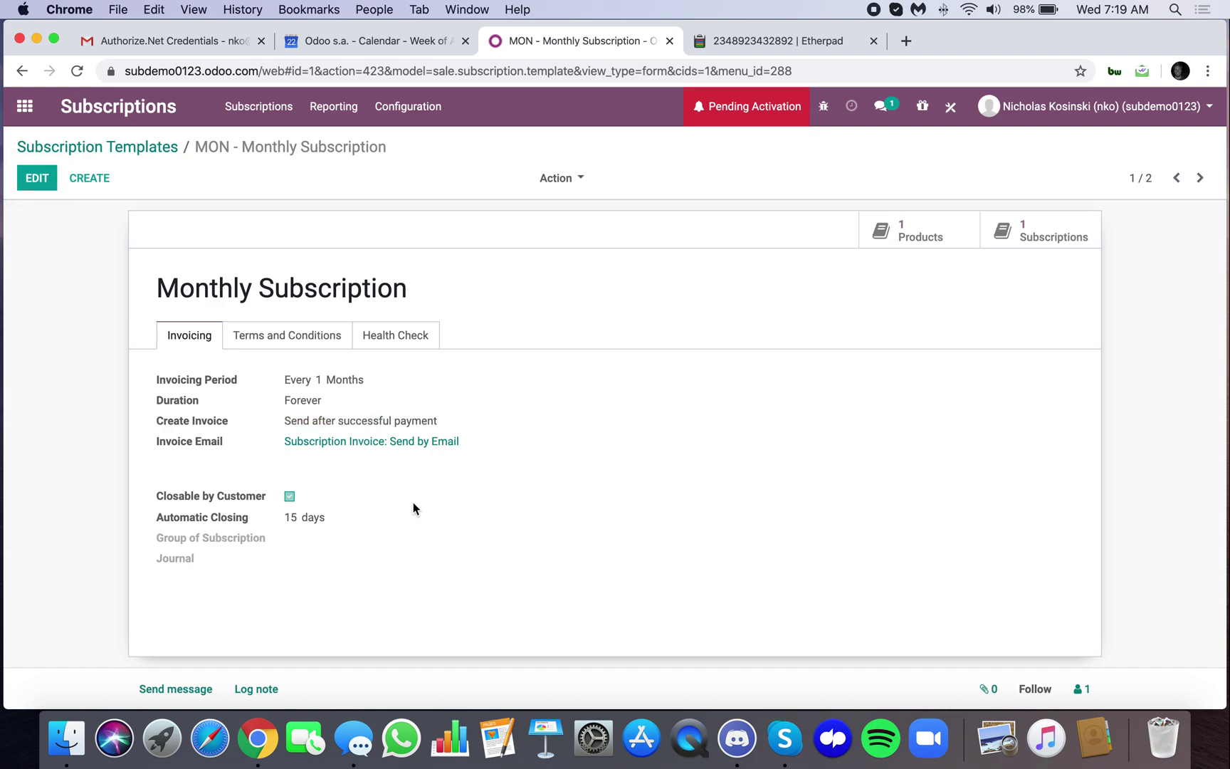
{"action": "left_click", "coordinate": [25, 106]}
Open the Subscription [Monthly] product from Products and check its 19.99 price
{"action": "type", "text": "prod"}
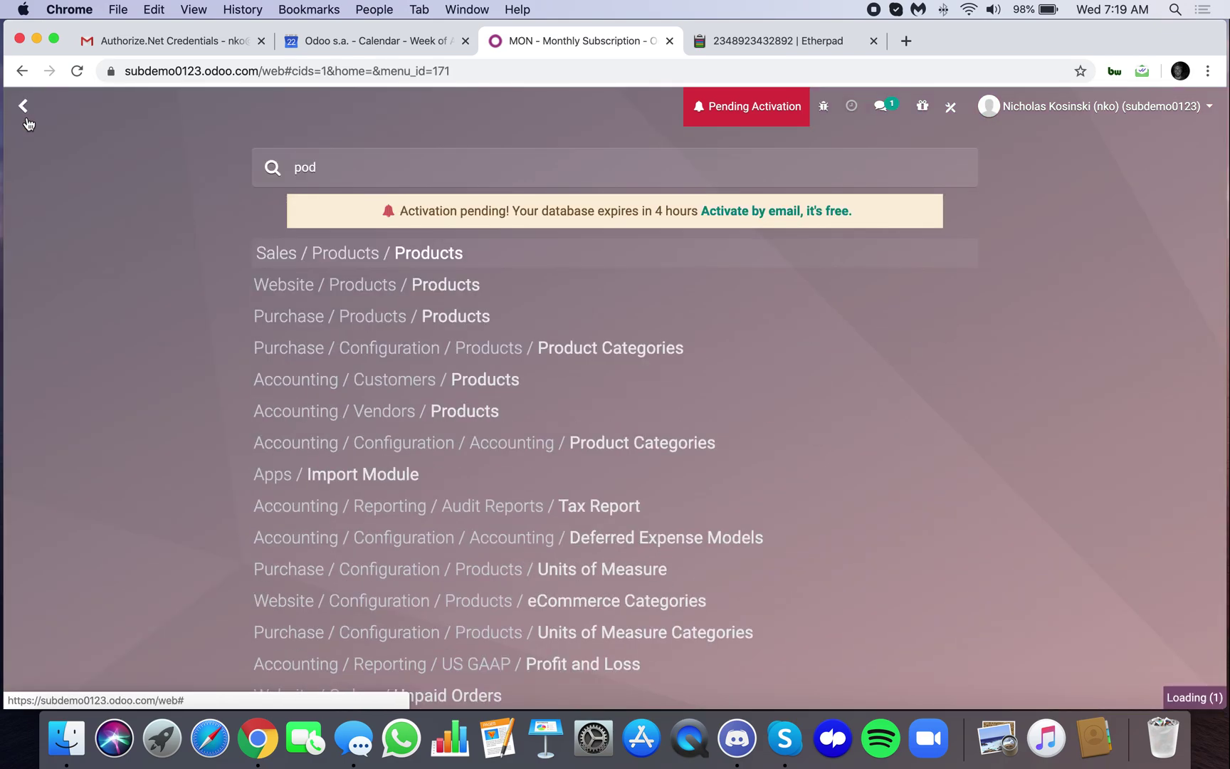
{"action": "key", "text": "Return"}
{"action": "left_click", "coordinate": [102, 235]}
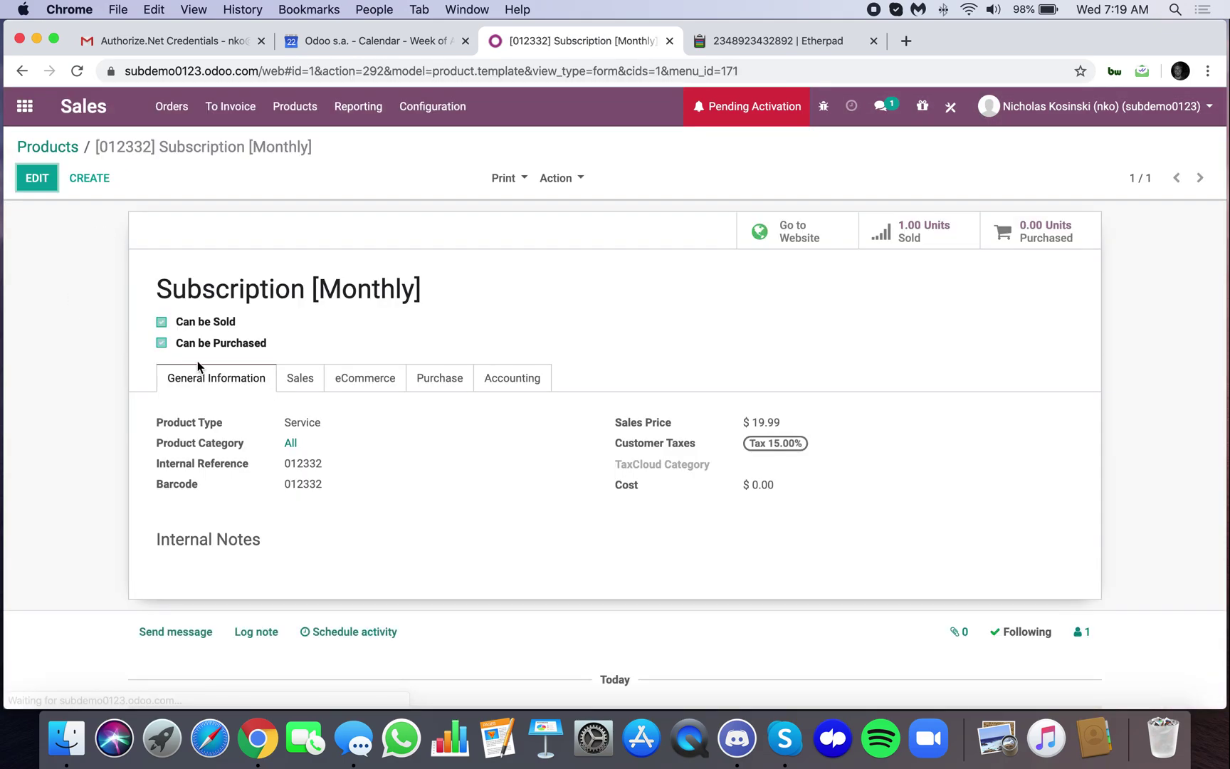
{"action": "left_click_drag", "start_coordinate": [159, 285], "coordinate": [432, 285]}
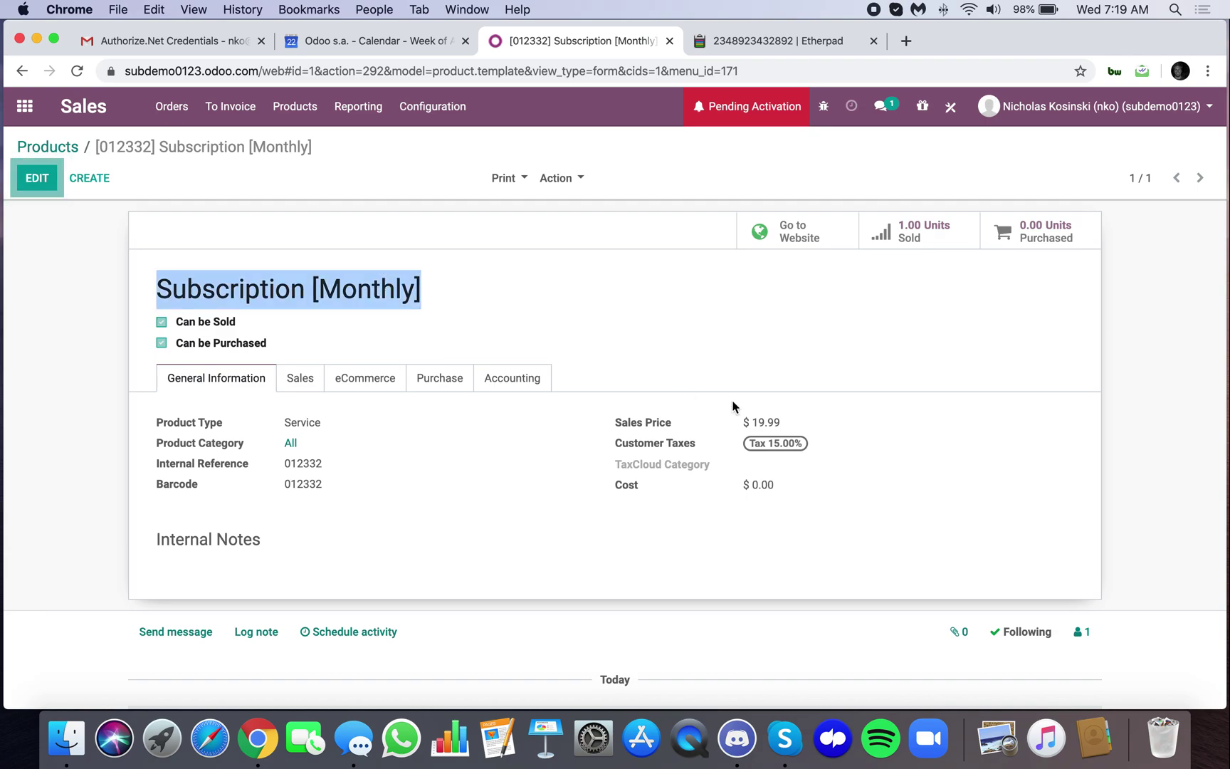
{"action": "left_click_drag", "start_coordinate": [750, 422], "coordinate": [805, 422]}
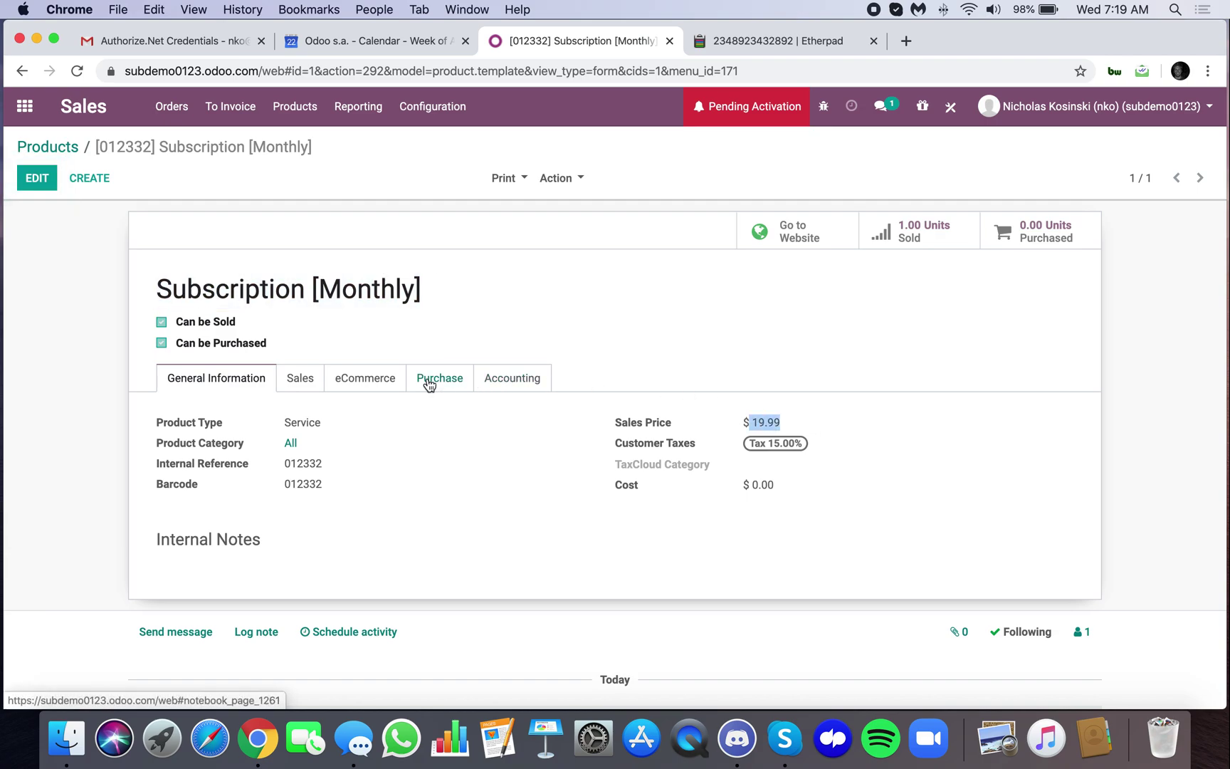
Confirm the Sales tab uses the Monthly Subscription template, then view the product's website page
{"action": "left_click", "coordinate": [301, 388]}
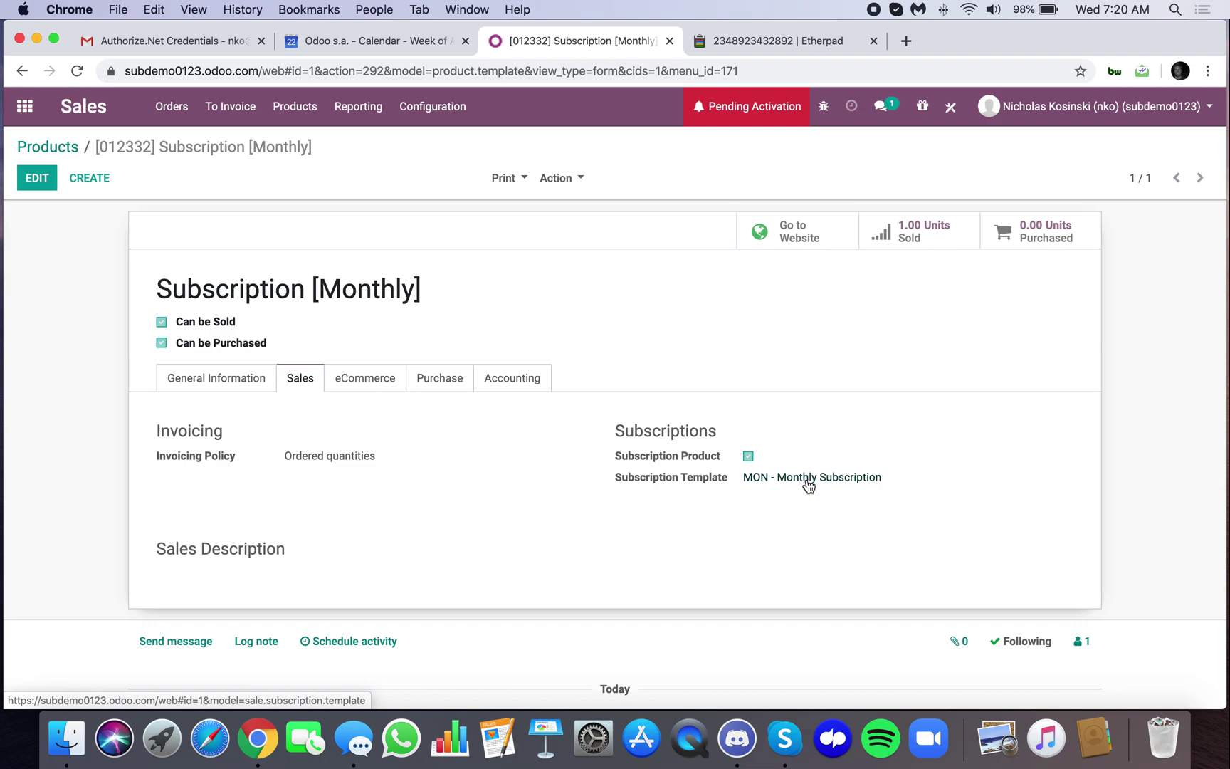
{"action": "left_click_drag", "start_coordinate": [153, 297], "coordinate": [449, 303]}
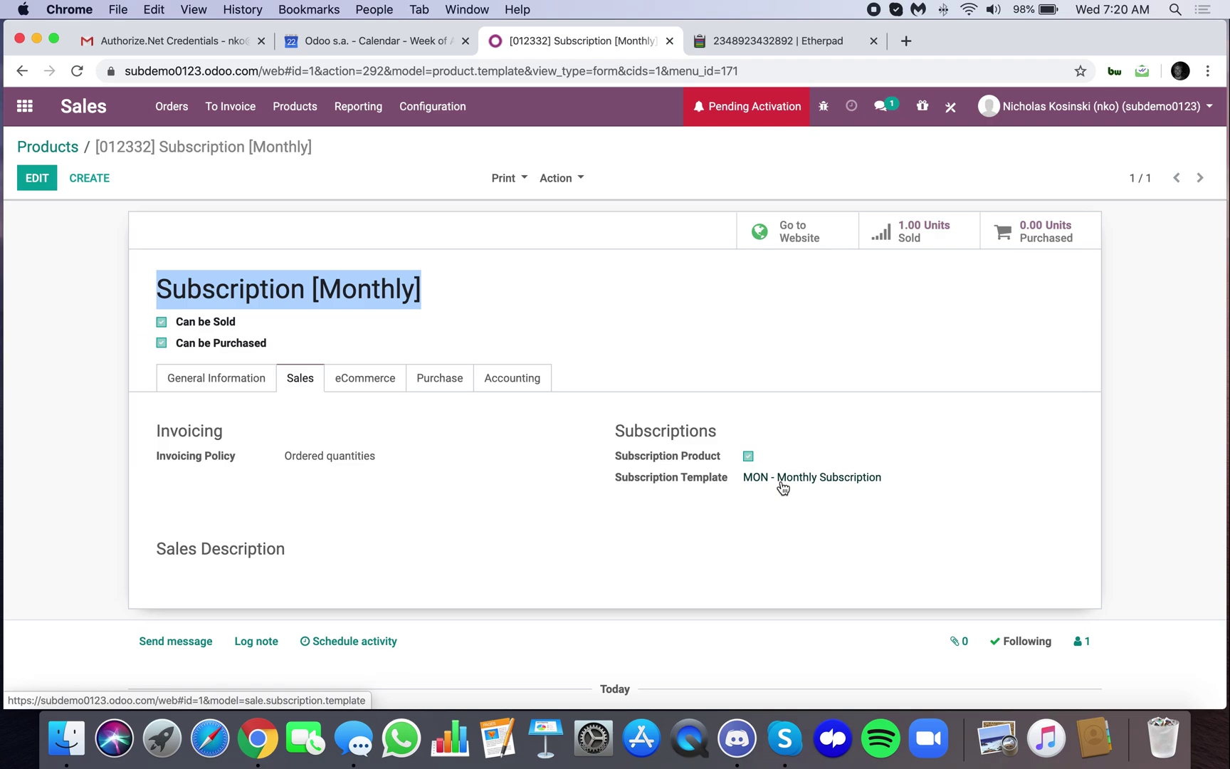
{"action": "left_click", "coordinate": [321, 288]}
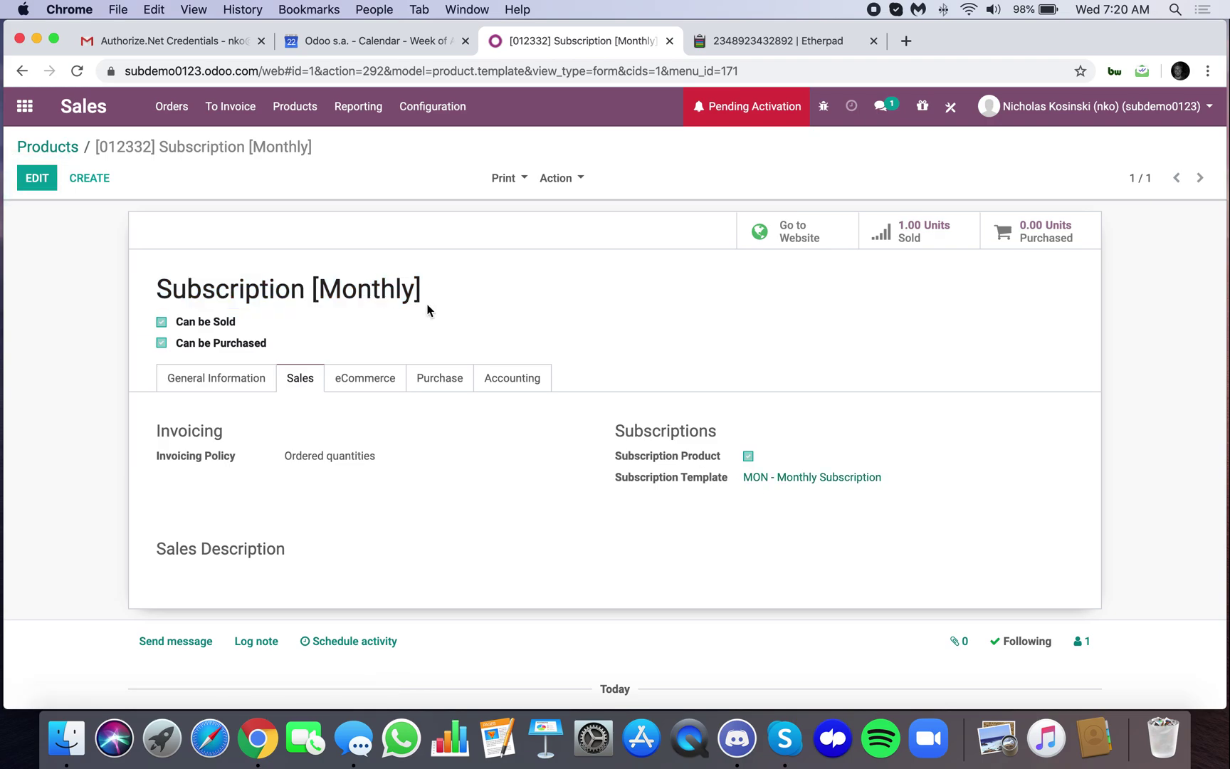
{"action": "left_click", "coordinate": [803, 241]}
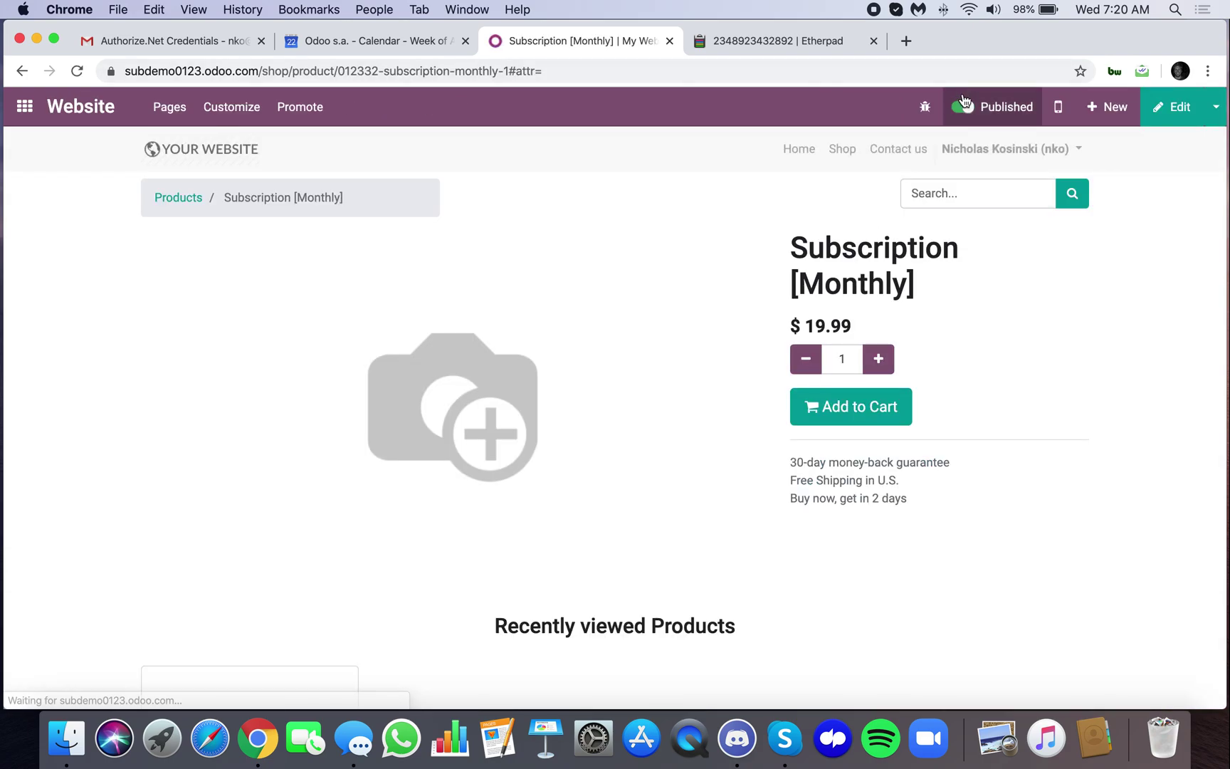
Add Subscription [Monthly] to the cart from the signed-out shop and proceed to checkout
{"action": "key", "text": "ctrl+Right"}
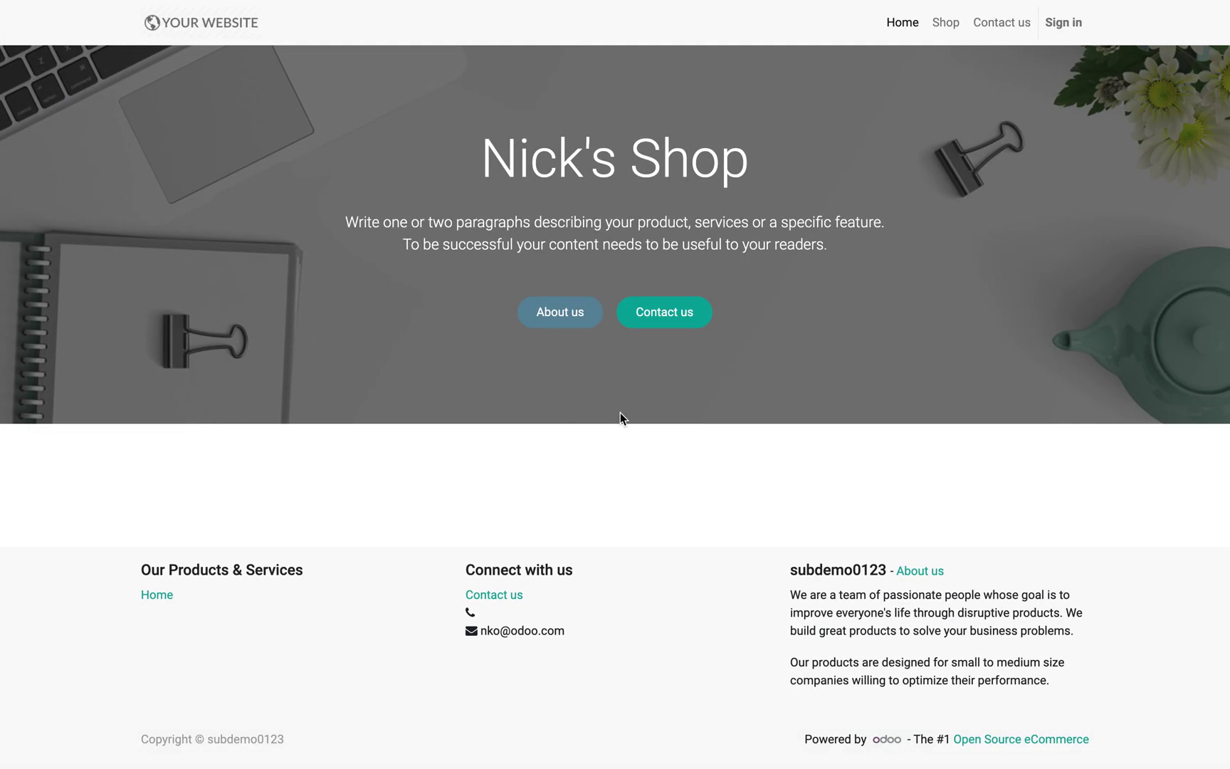
{"action": "left_click", "coordinate": [940, 38]}
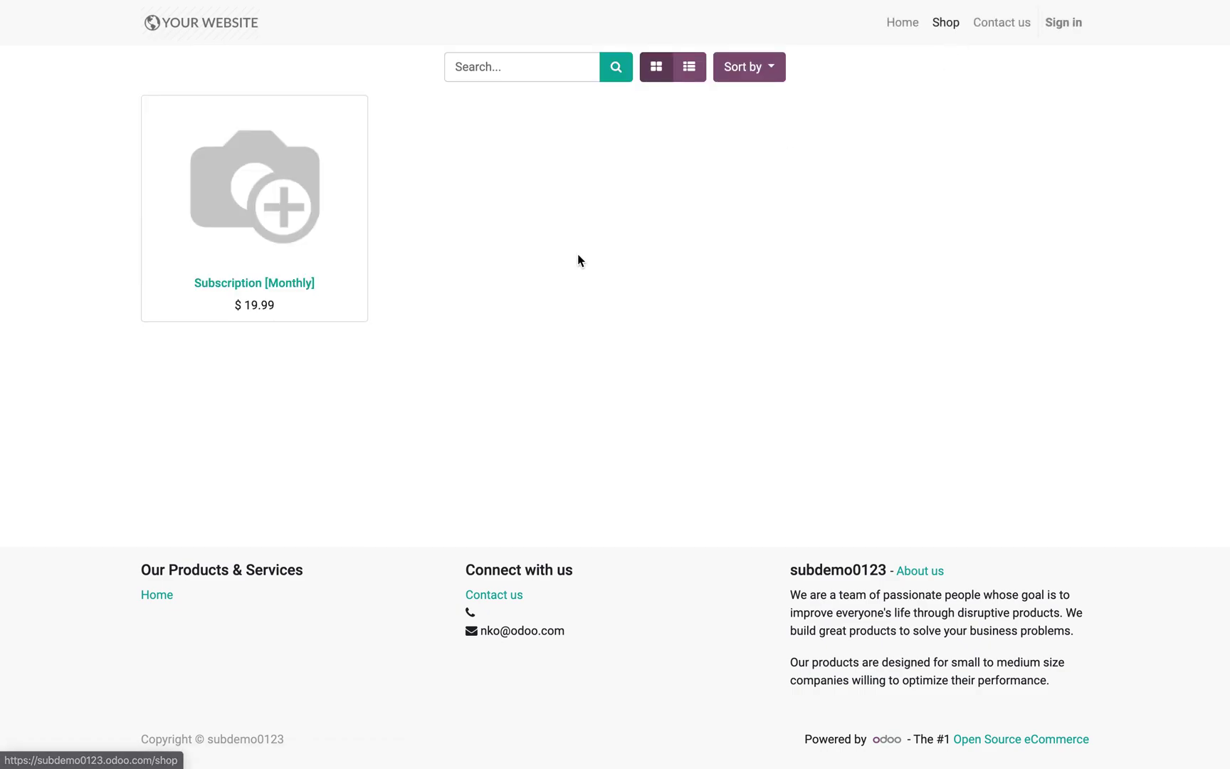
{"action": "left_click", "coordinate": [250, 289]}
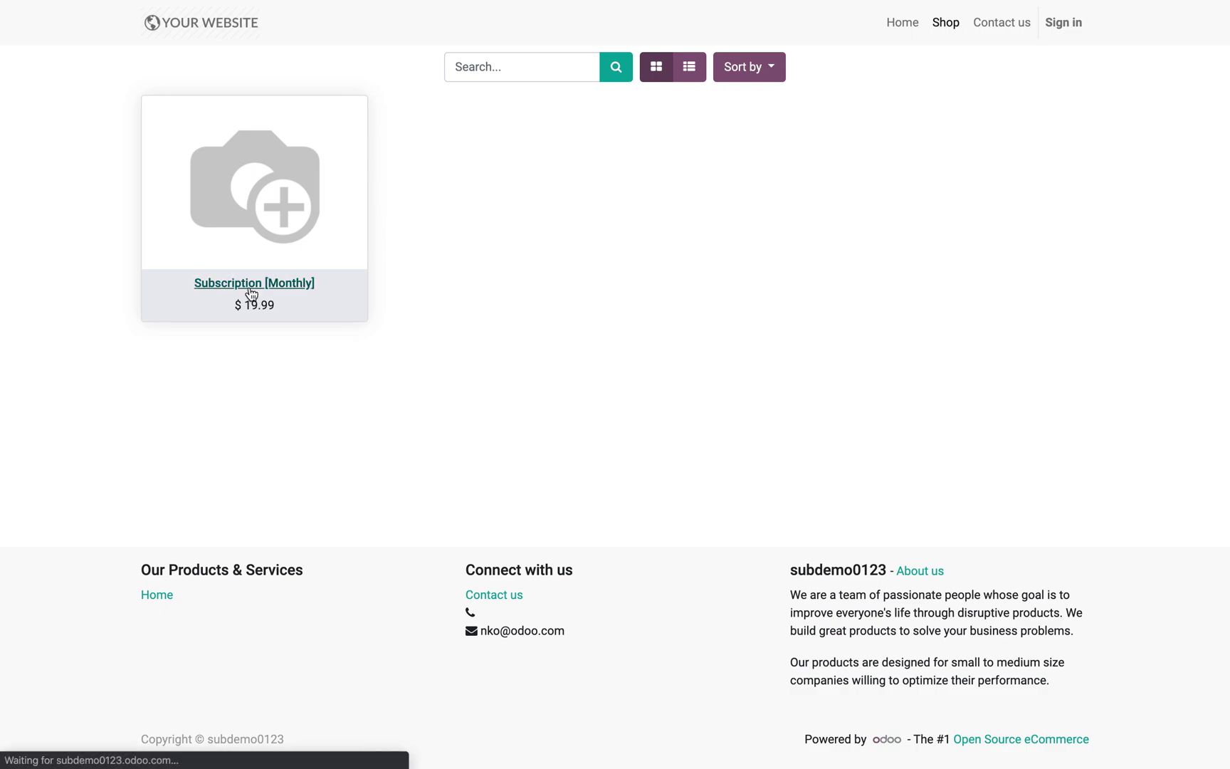
{"action": "left_click", "coordinate": [879, 282]}
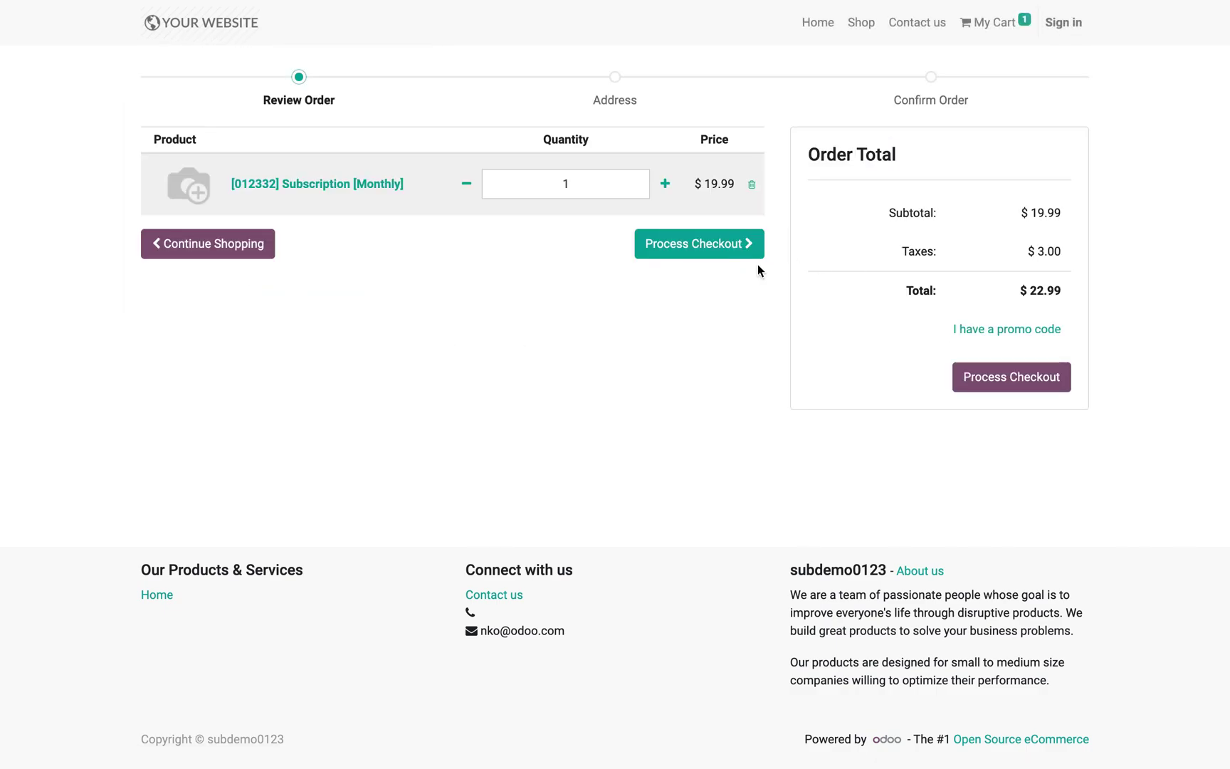
{"action": "left_click", "coordinate": [704, 253]}
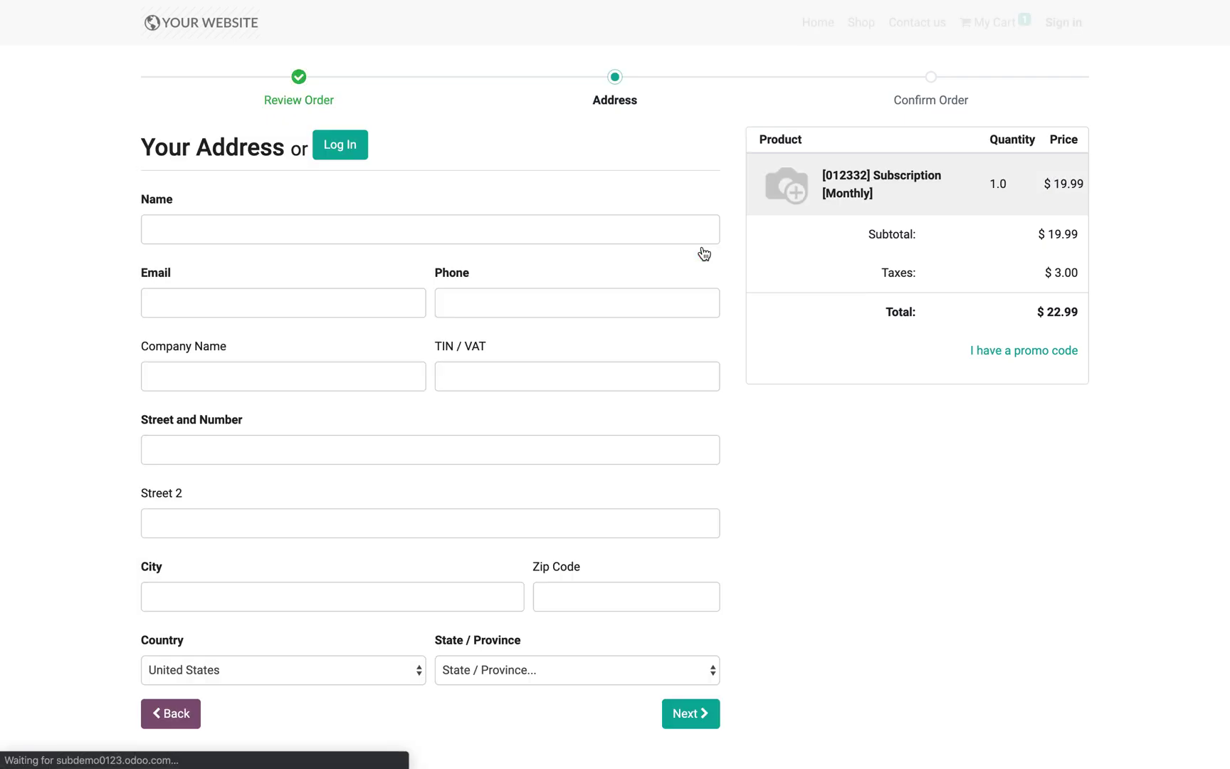
Fill the billing address with a unique test e-mail, continue, and choose Credit Card (powered by Stripe)
{"action": "left_click", "coordinate": [415, 231]}
{"action": "left_click", "coordinate": [254, 272]}
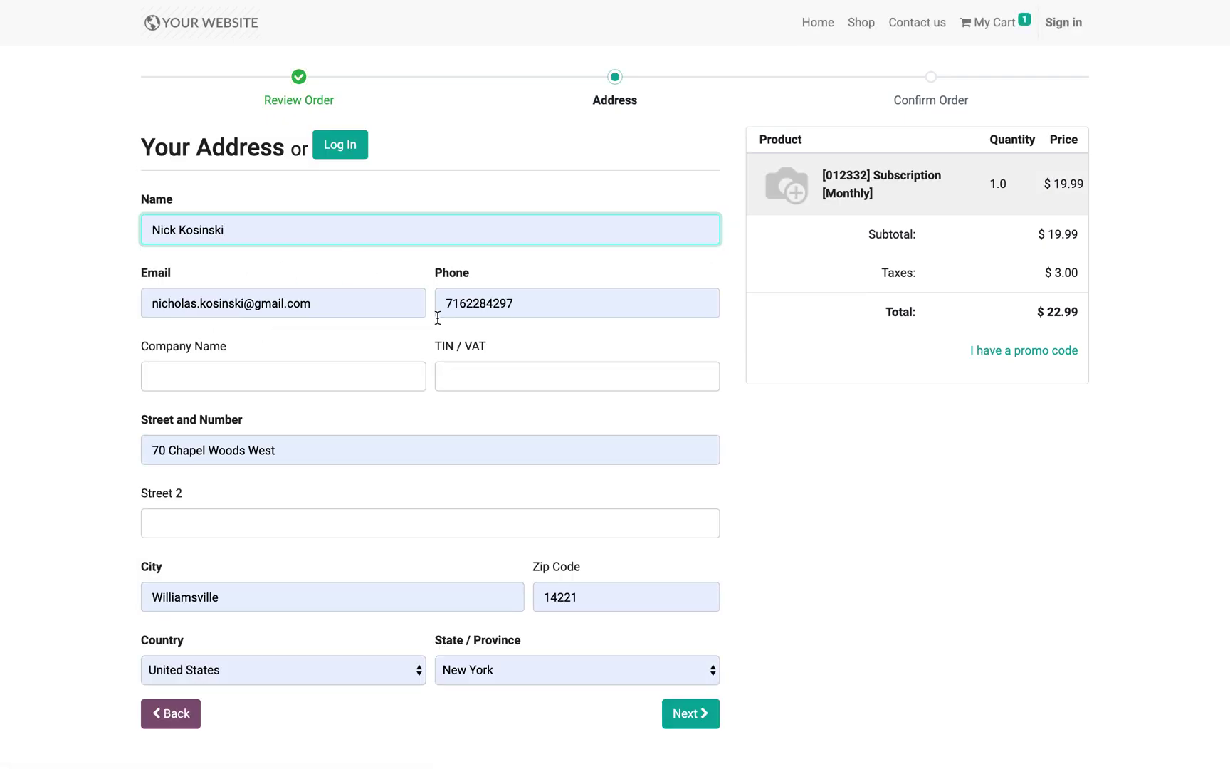
{"action": "left_click", "coordinate": [196, 313]}
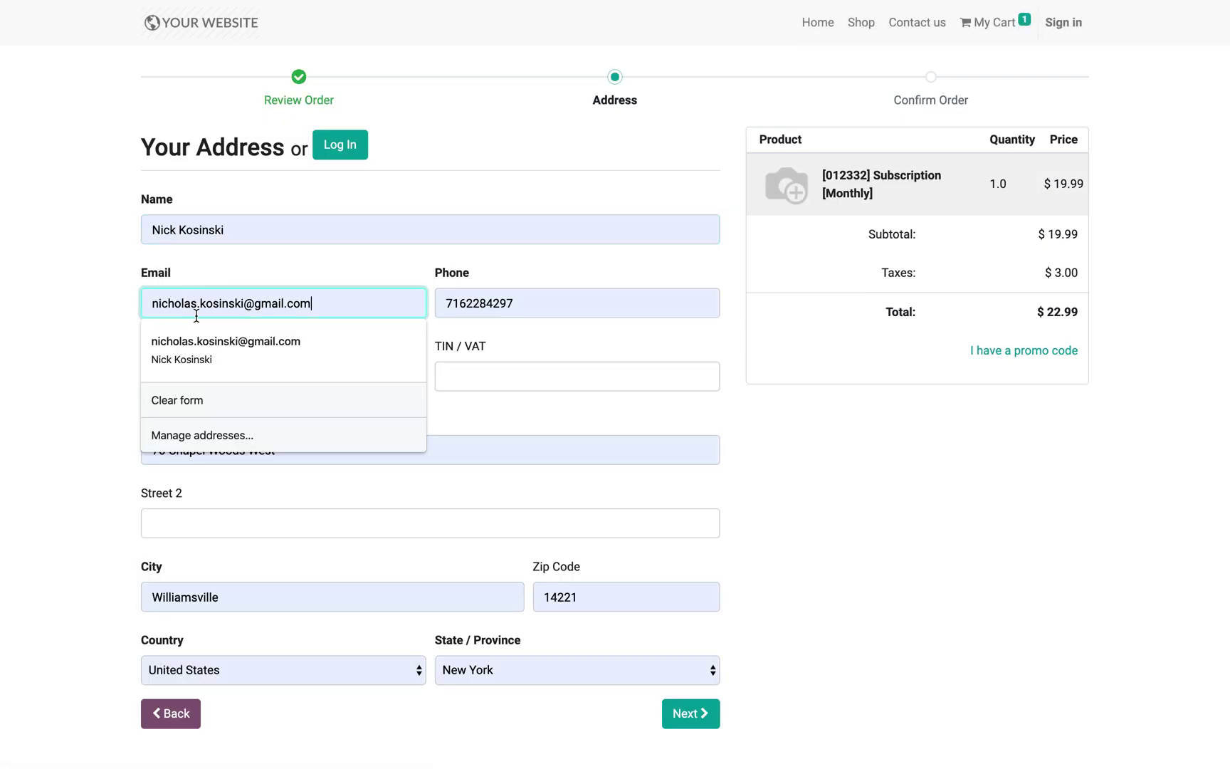
{"action": "left_click", "coordinate": [251, 304]}
{"action": "type", "text": "2342"}
{"action": "left_click", "coordinate": [591, 285]}
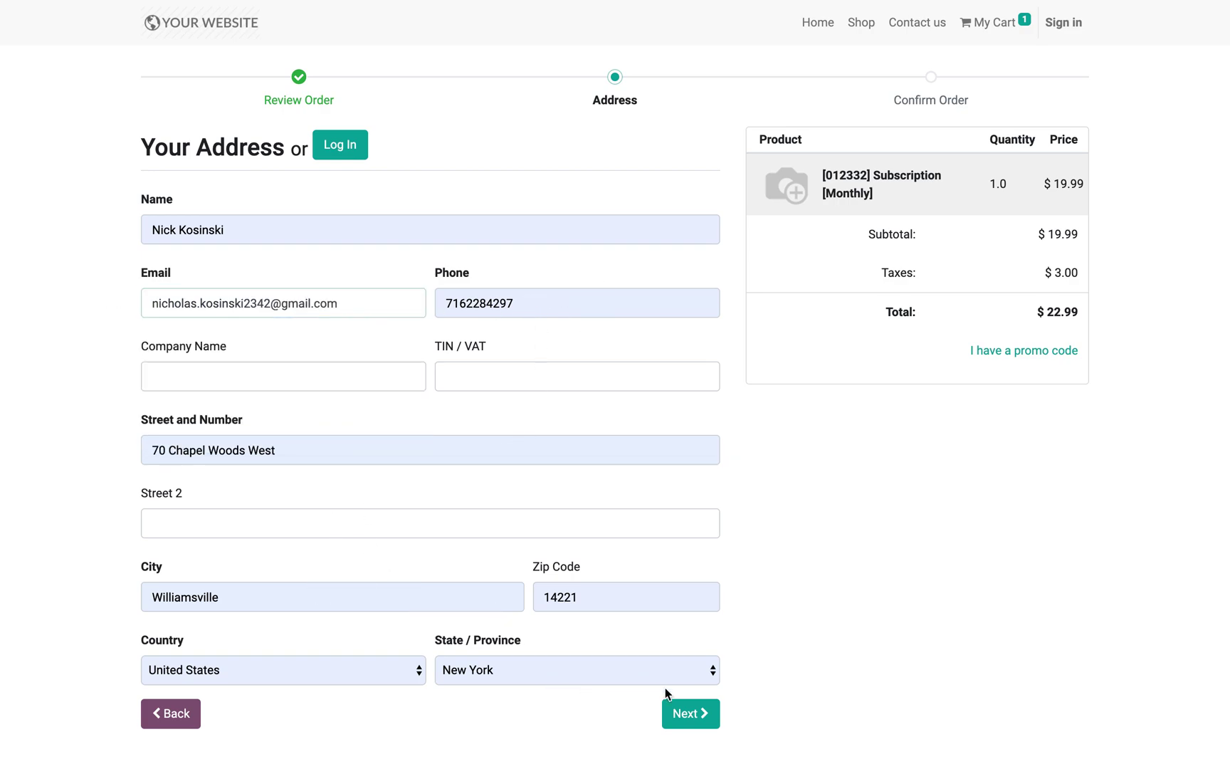
{"action": "left_click", "coordinate": [690, 713]}
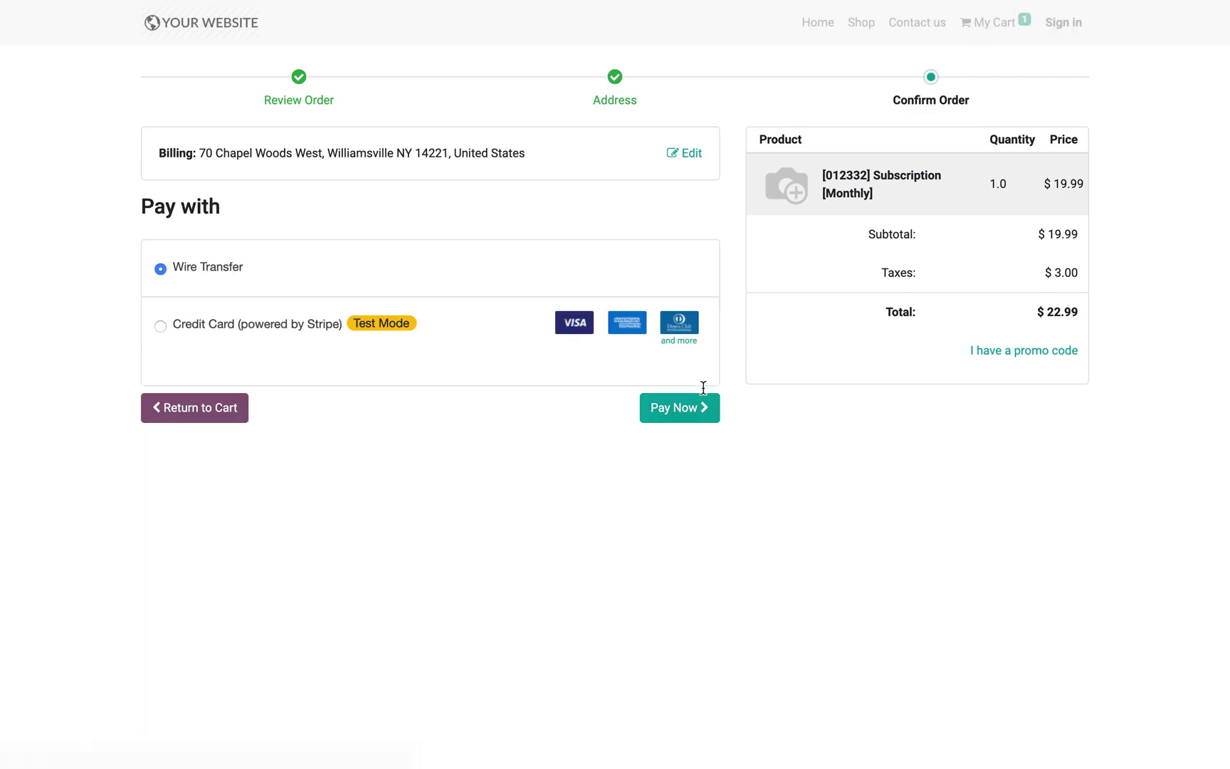
{"action": "left_click", "coordinate": [268, 329]}
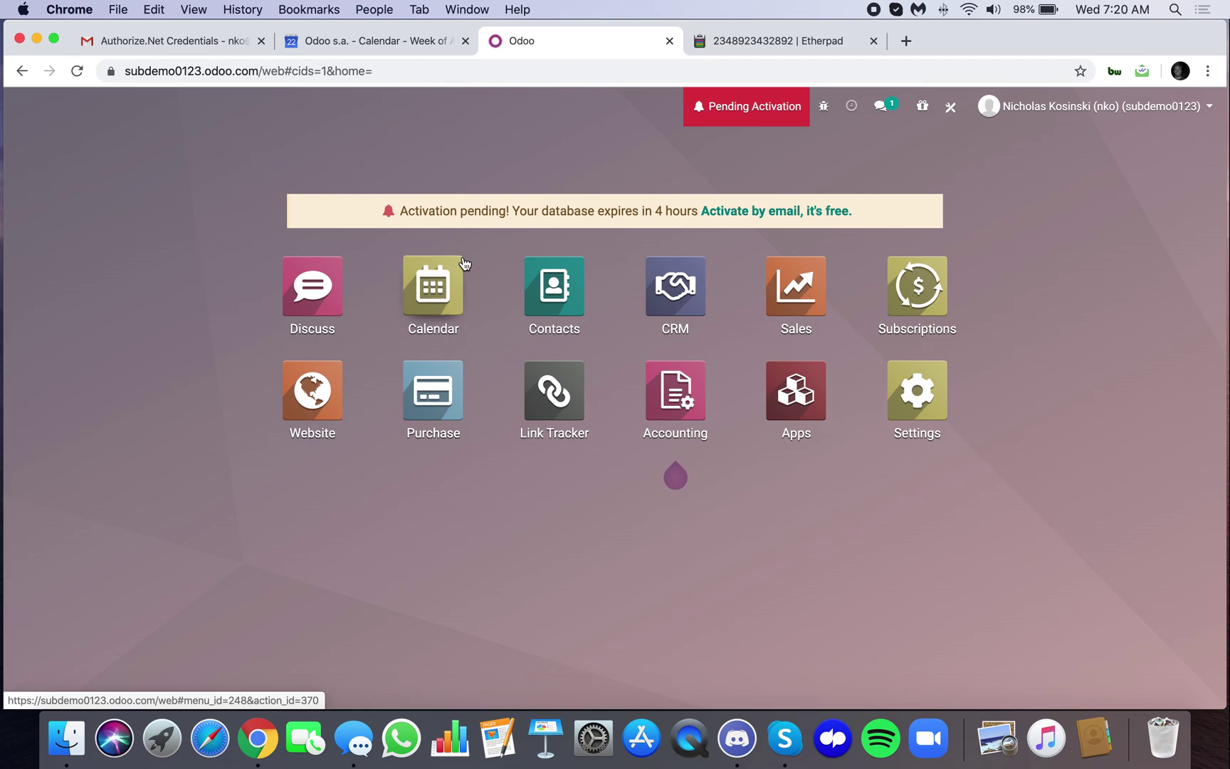
Find Payment Acquirers via 'payment', put the Stripe acquirer into edit mode, then switch to Gmail
{"action": "type", "text": "payment"}
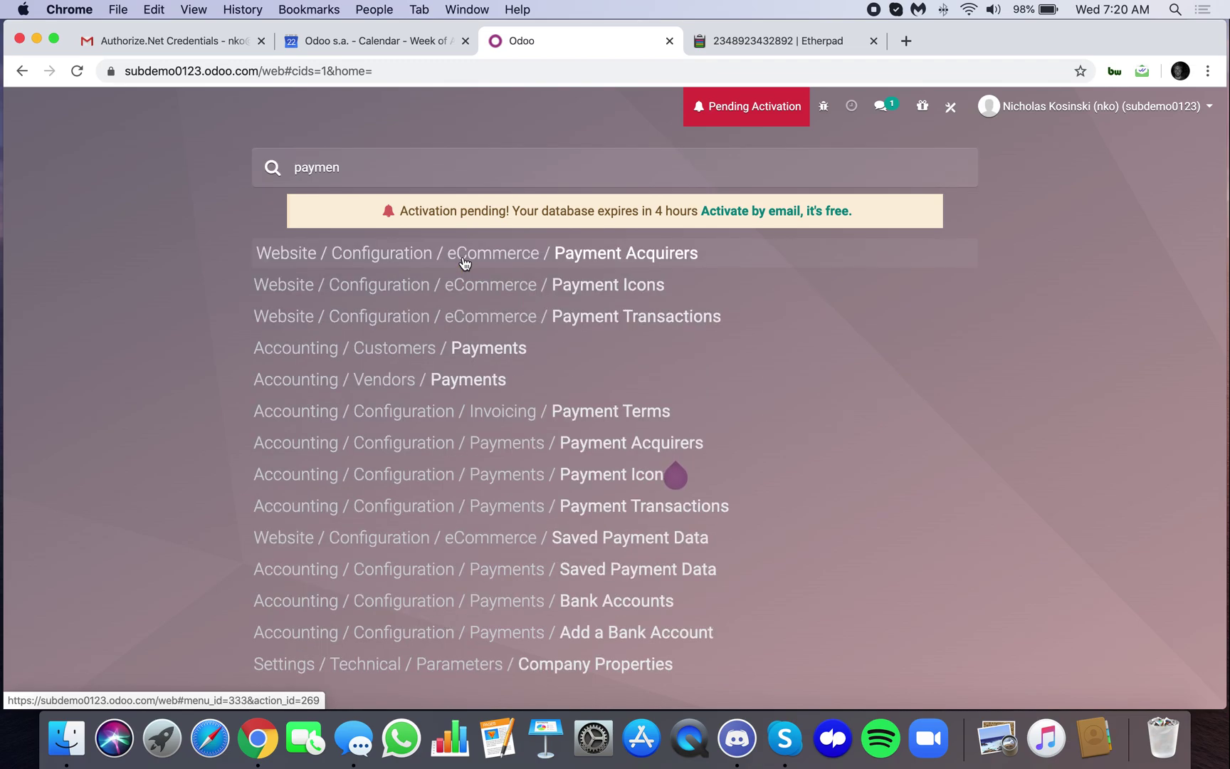
{"action": "left_click", "coordinate": [581, 265]}
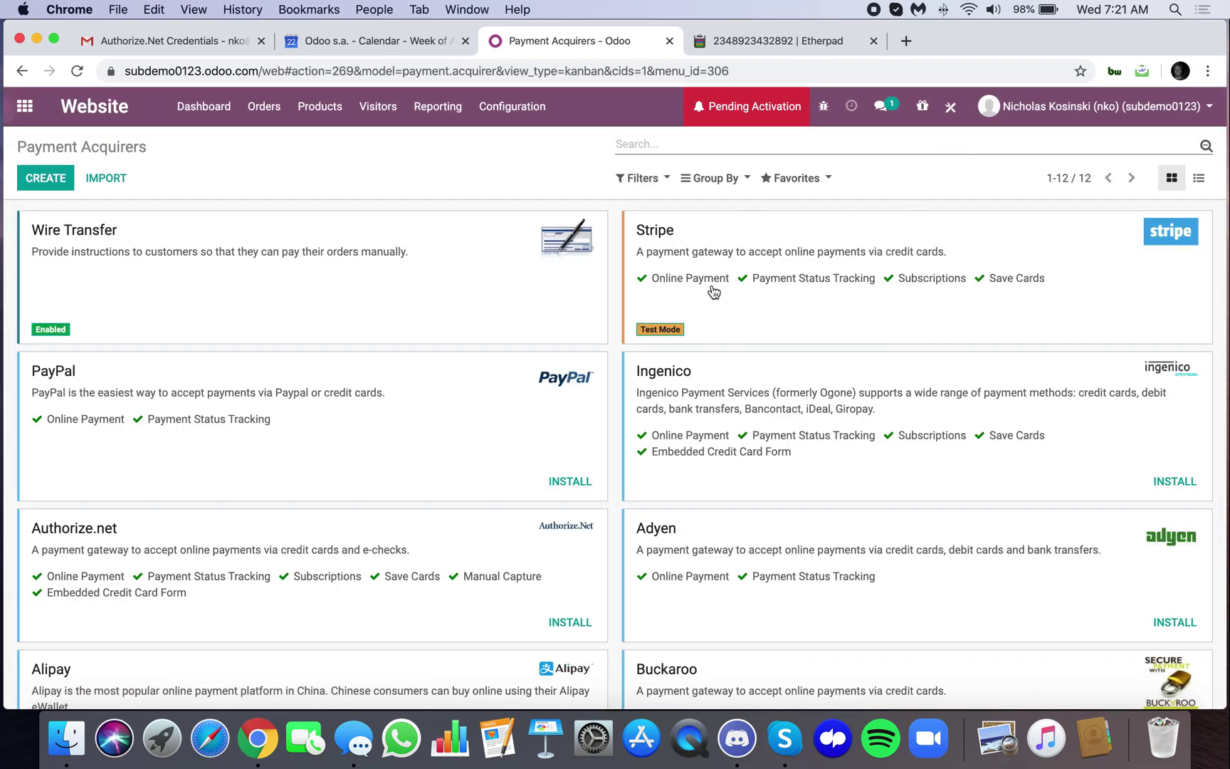
{"action": "left_click", "coordinate": [771, 269]}
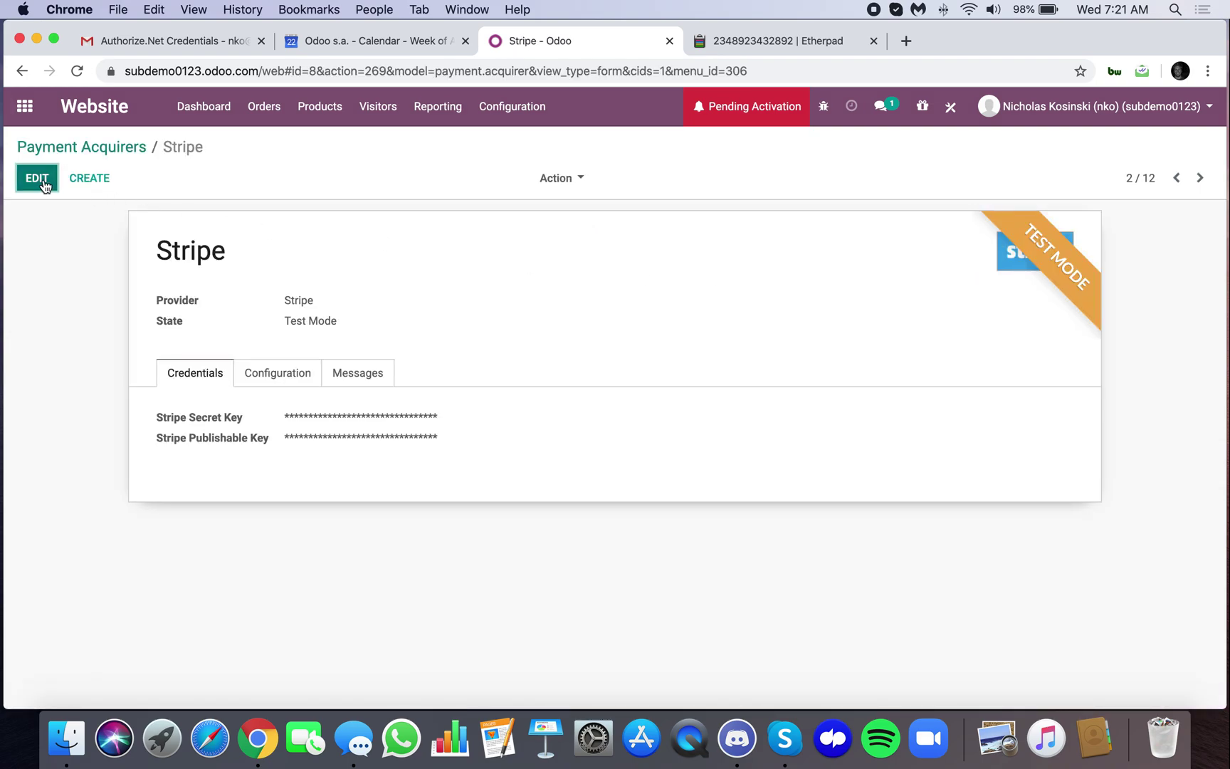
{"action": "left_click", "coordinate": [38, 180]}
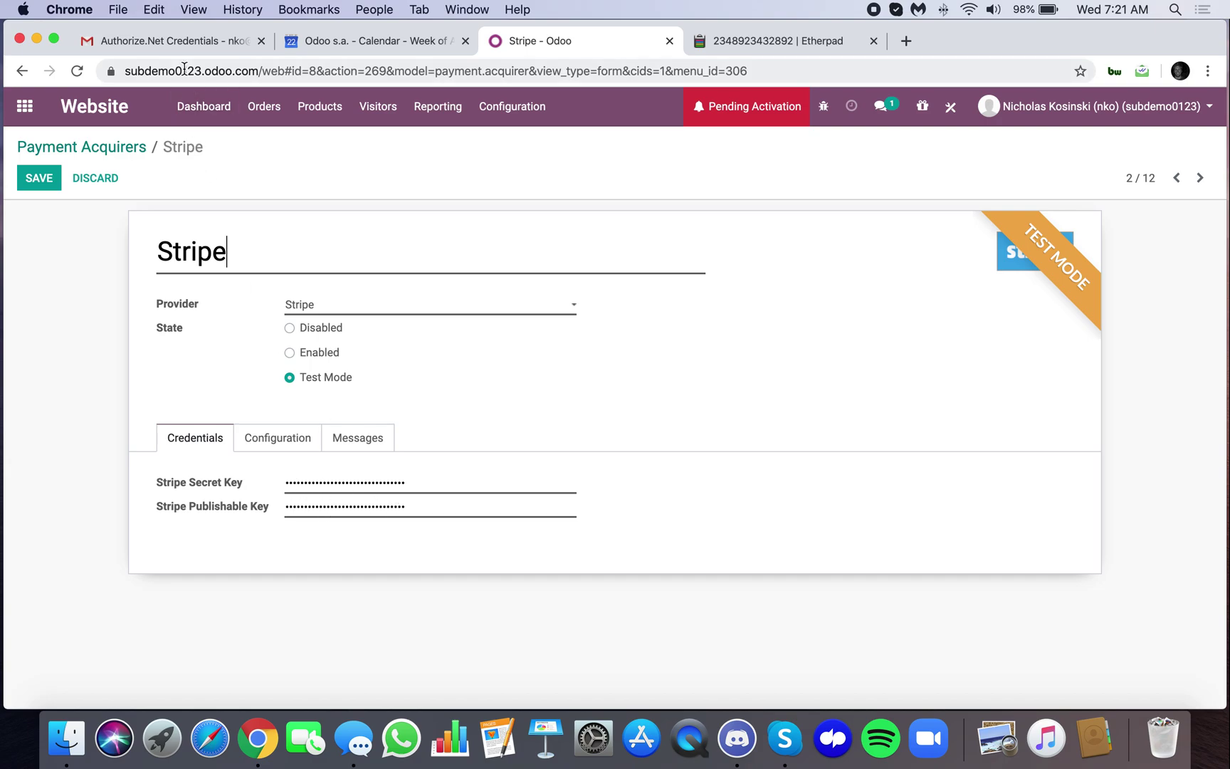
{"action": "left_click", "coordinate": [178, 47]}
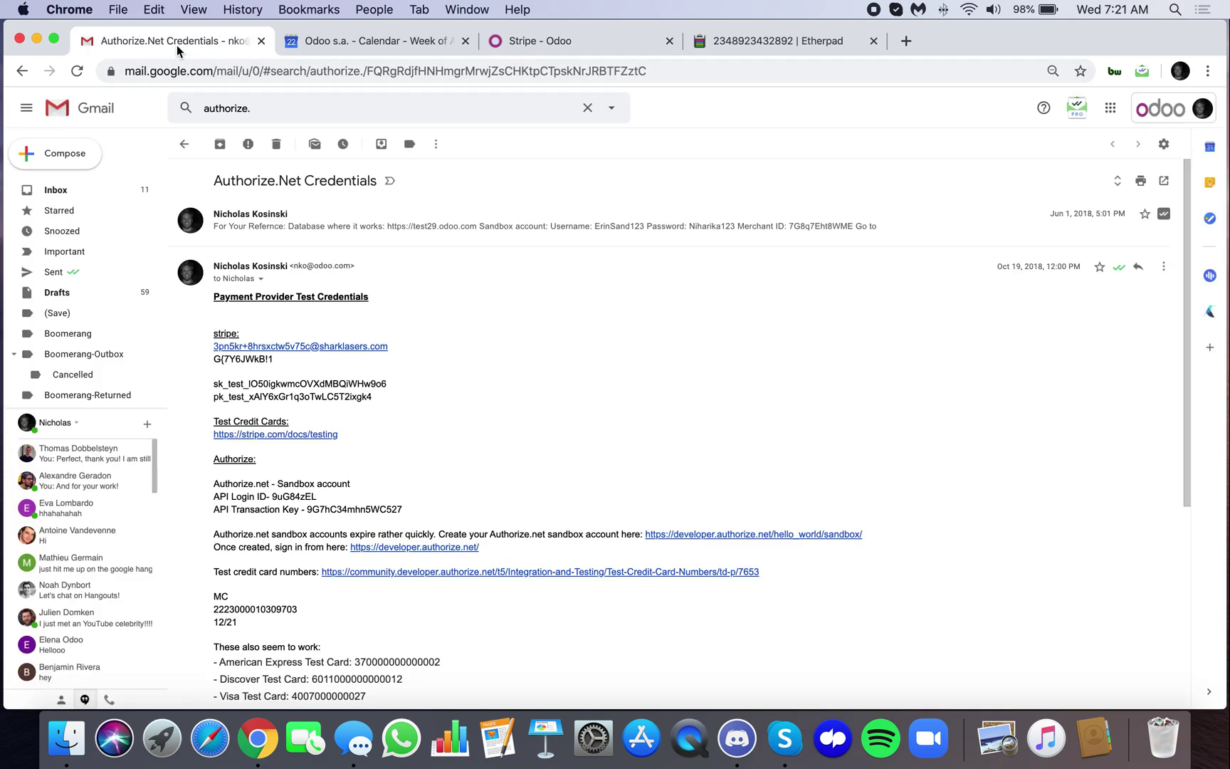
Select the sk_test and pk_test Stripe keys in the email, then return to the Stripe form
{"action": "triple_click", "coordinate": [214, 389]}
{"action": "left_click", "coordinate": [322, 383]}
{"action": "left_click_drag", "start_coordinate": [384, 401], "coordinate": [215, 383]}
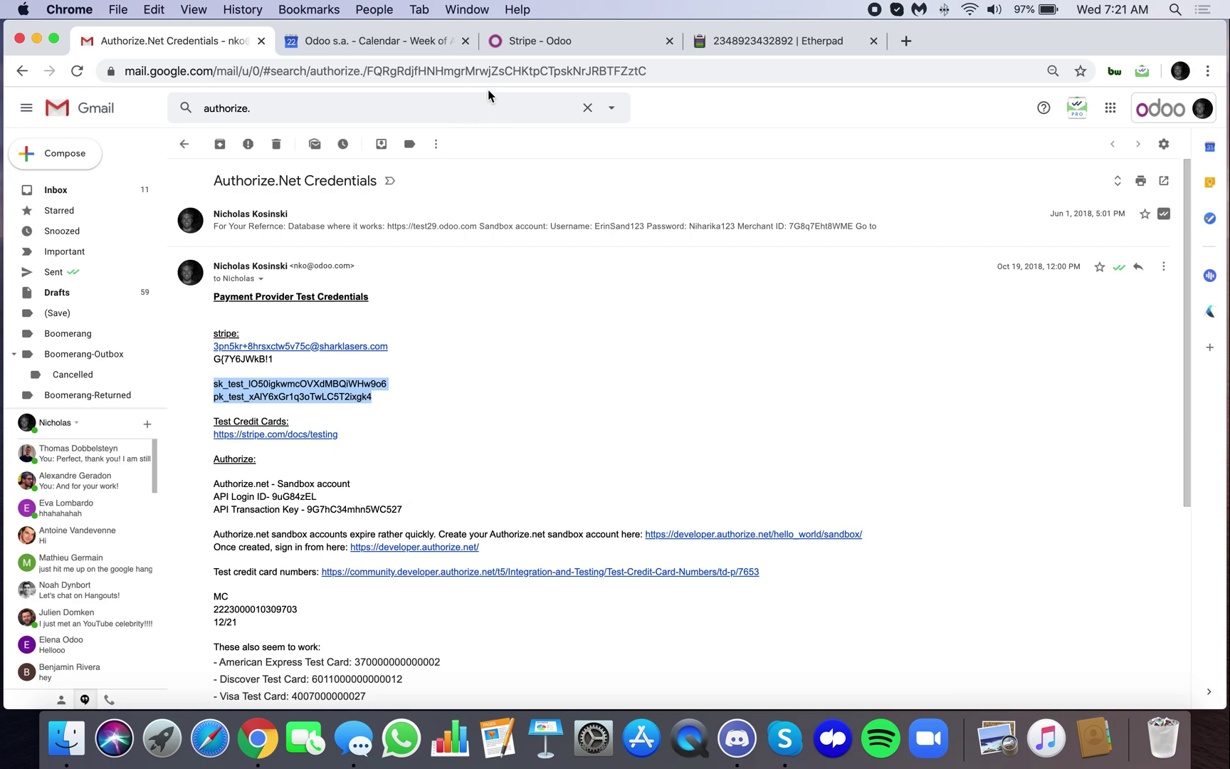
{"action": "left_click", "coordinate": [527, 45]}
Review the Stripe Configuration tab and open its Stripe (USD) payment journal
{"action": "left_click", "coordinate": [305, 433]}
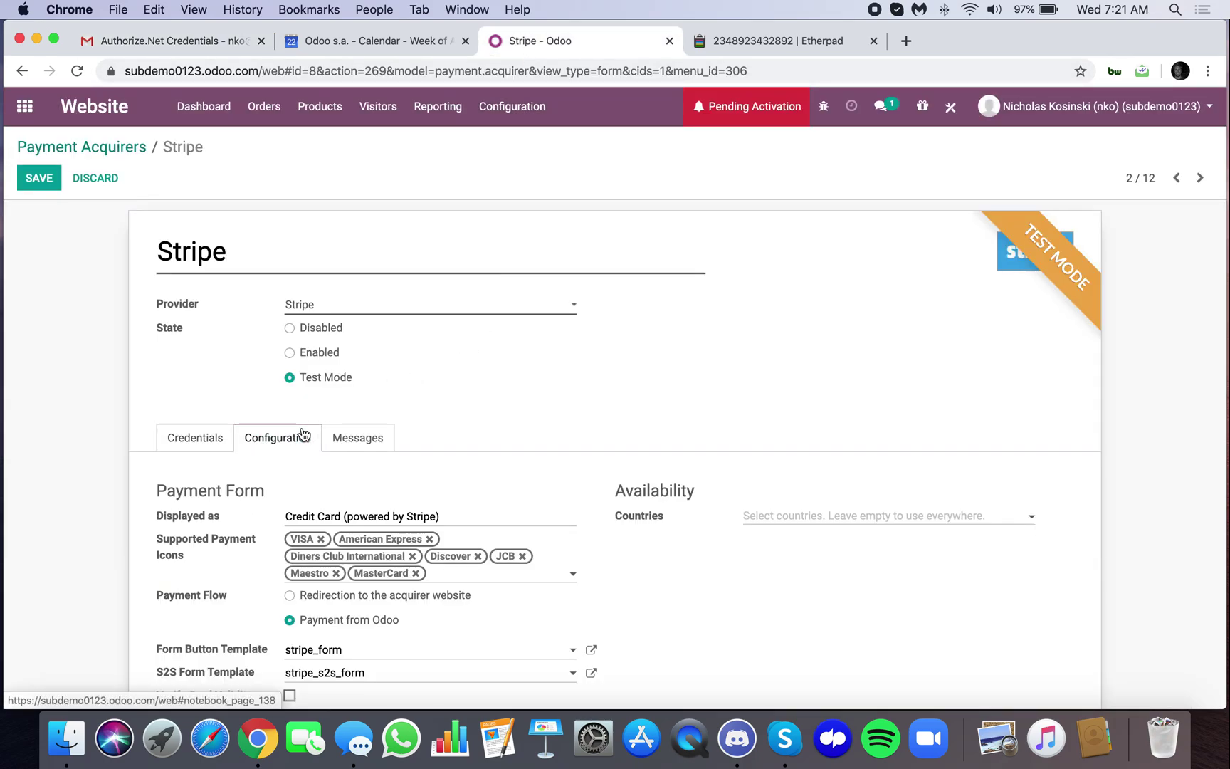
{"action": "scroll", "coordinate": [332, 542], "scroll_direction": "down", "scroll_amount": 2}
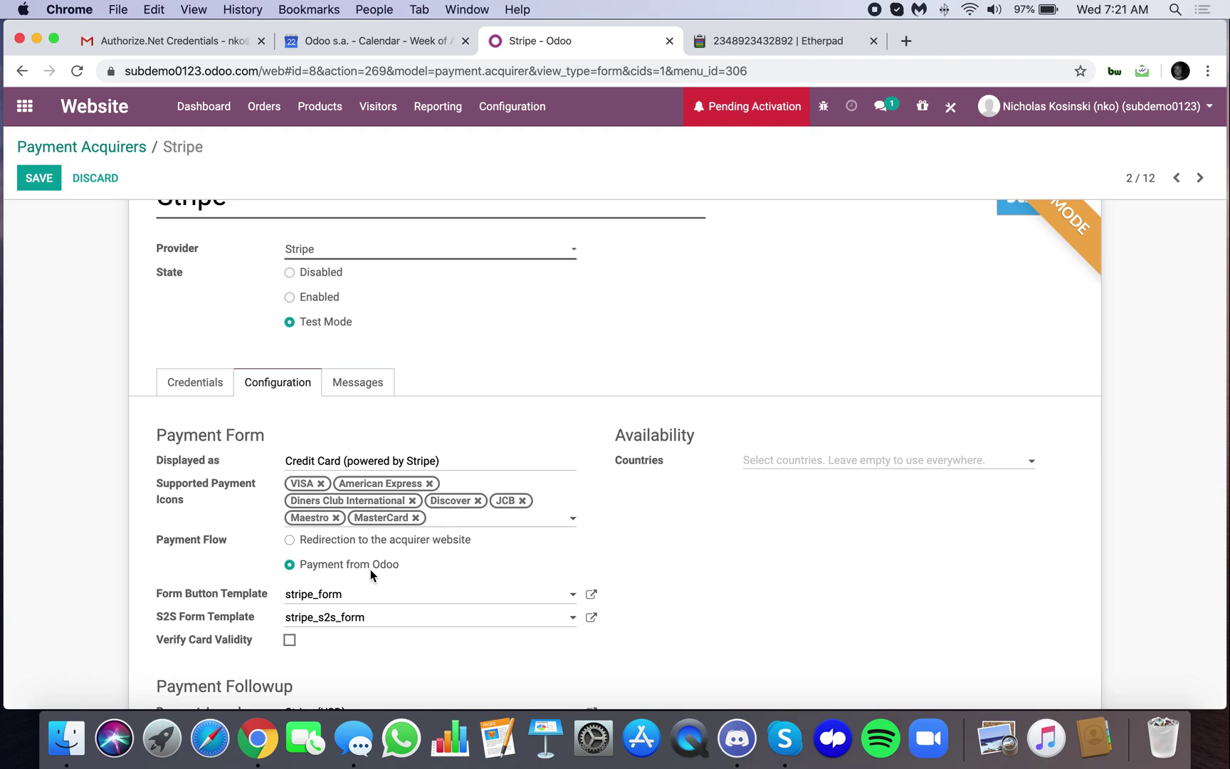
{"action": "scroll", "coordinate": [371, 574], "scroll_direction": "down", "scroll_amount": 4}
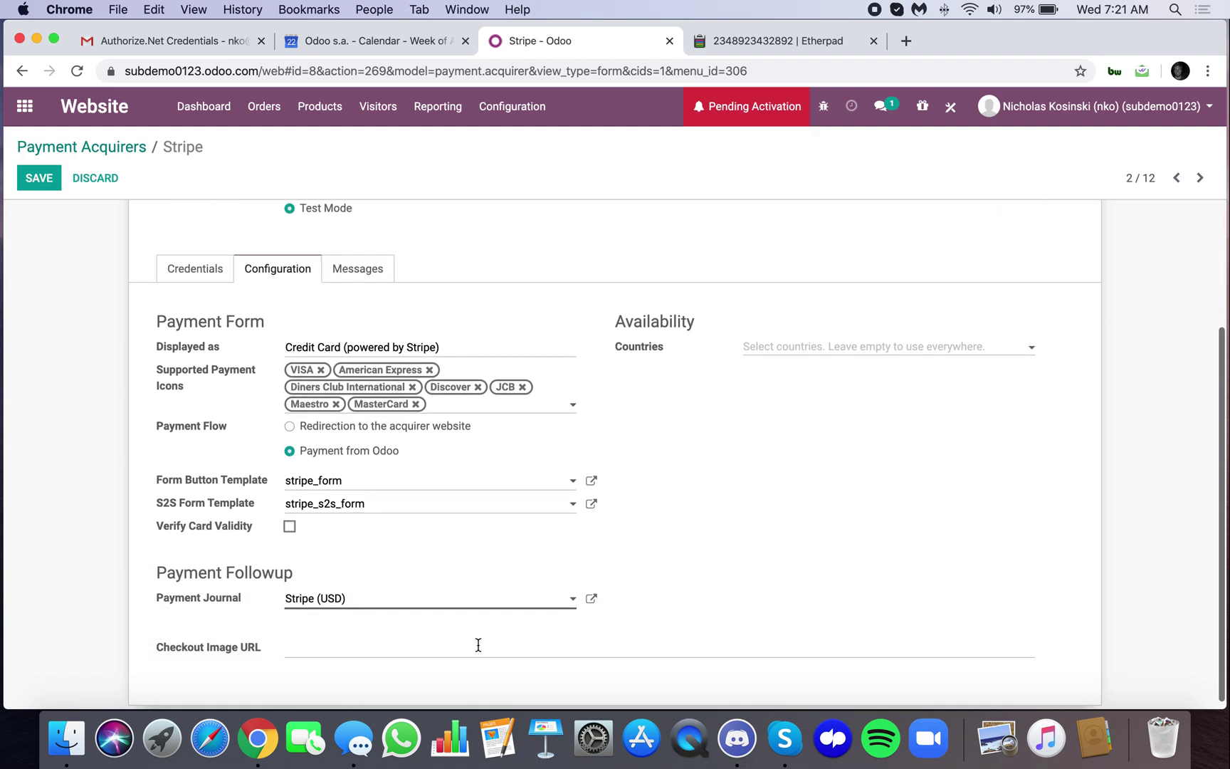
{"action": "left_click", "coordinate": [591, 600]}
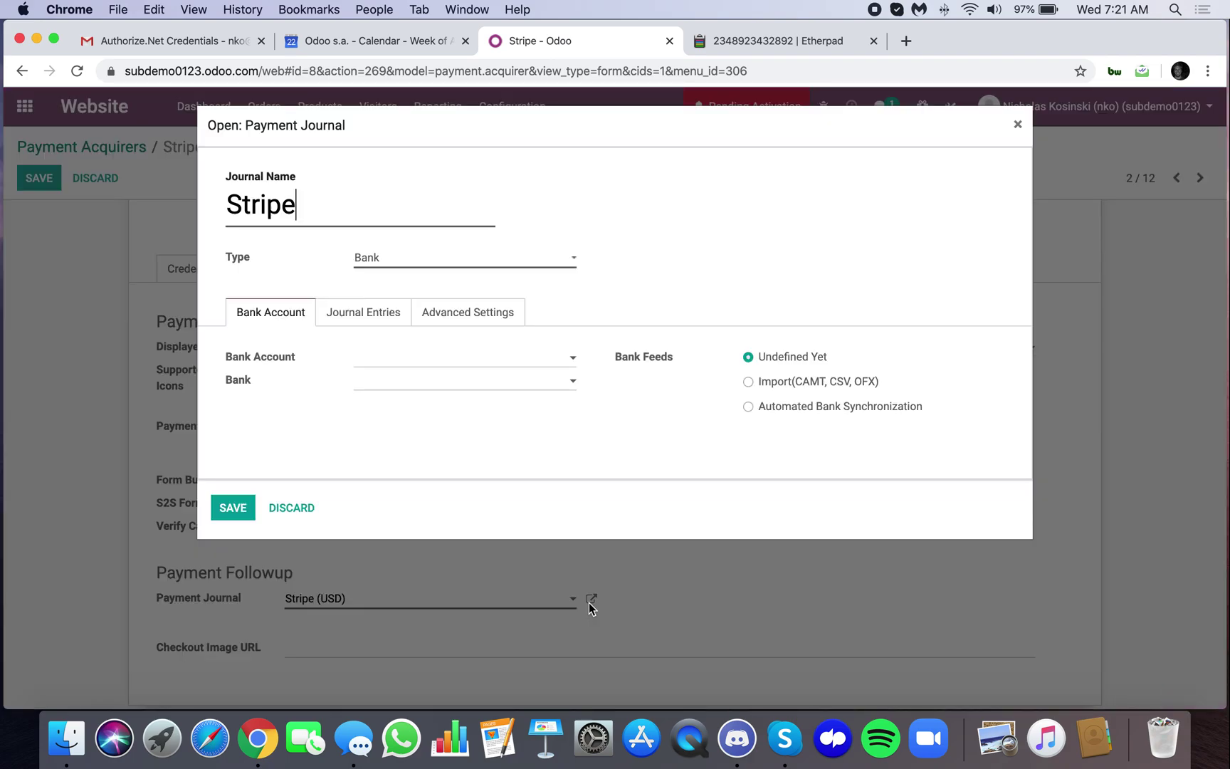
Check the Stripe journal's Advanced Settings and Journal Entries tabs, saving the journal
{"action": "left_click", "coordinate": [441, 314]}
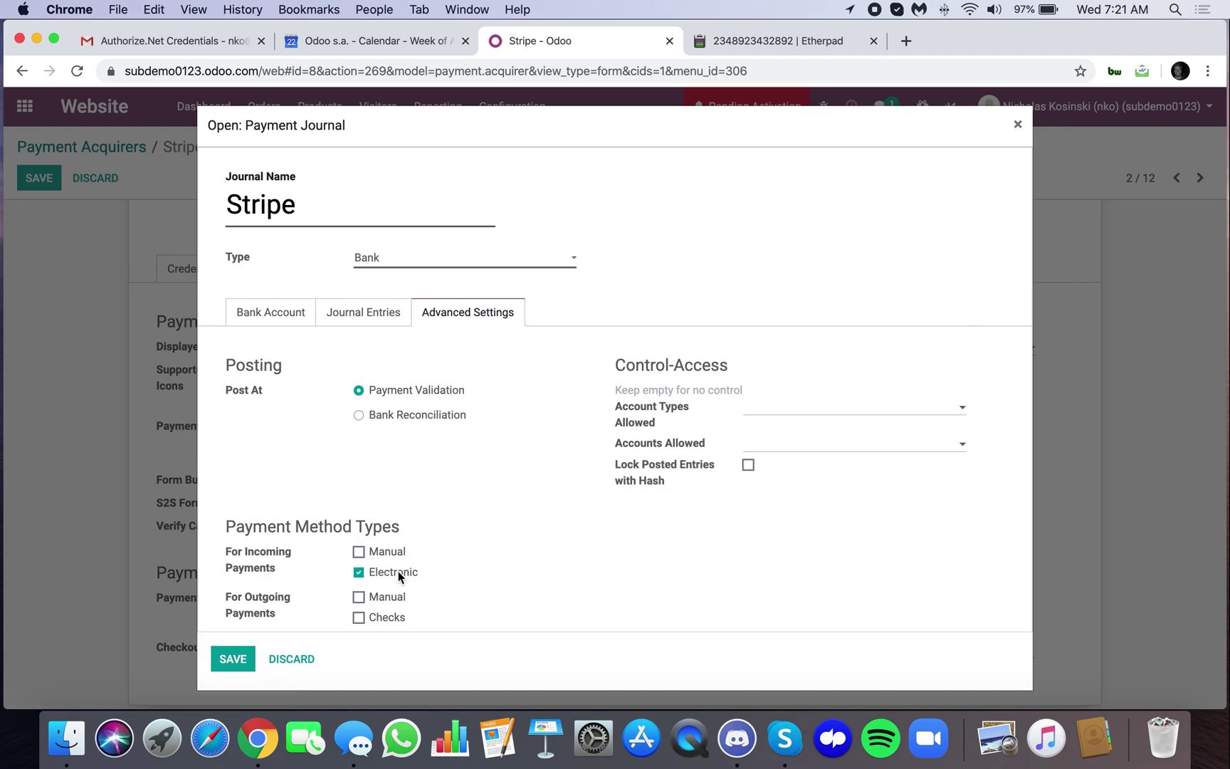
{"action": "left_click", "coordinate": [248, 657]}
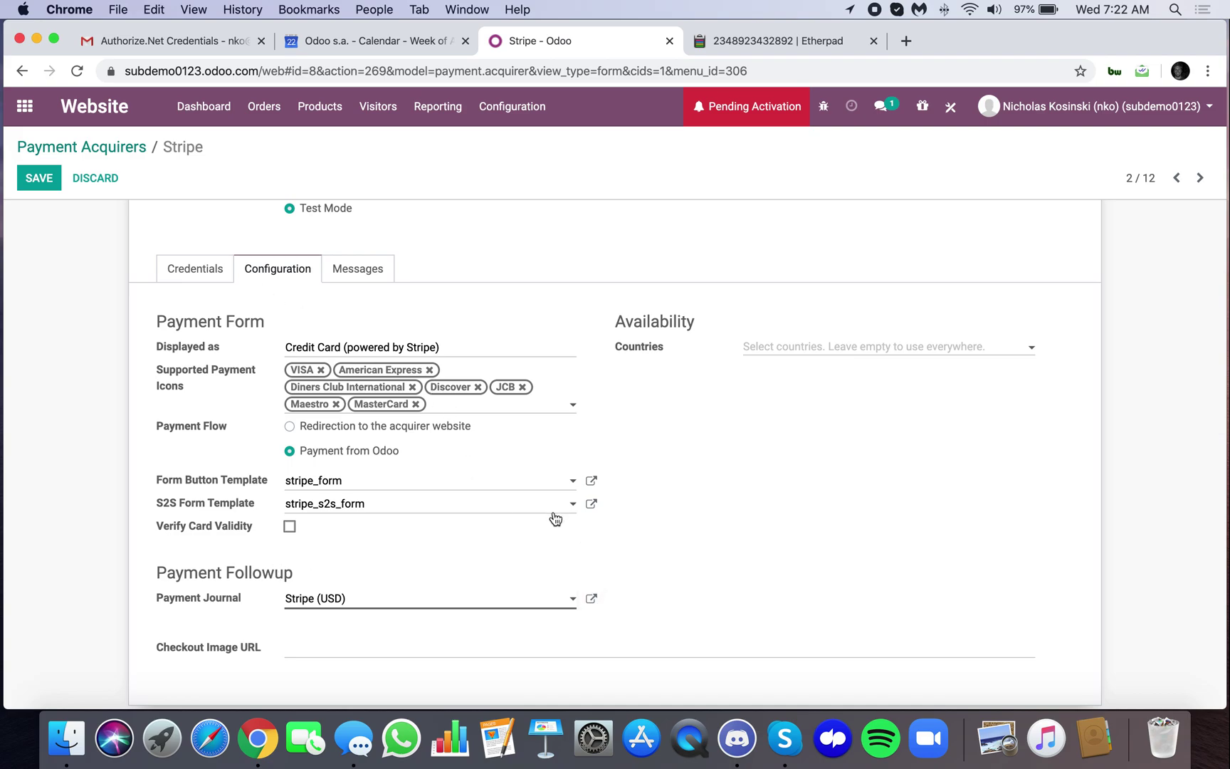
{"action": "left_click", "coordinate": [597, 600]}
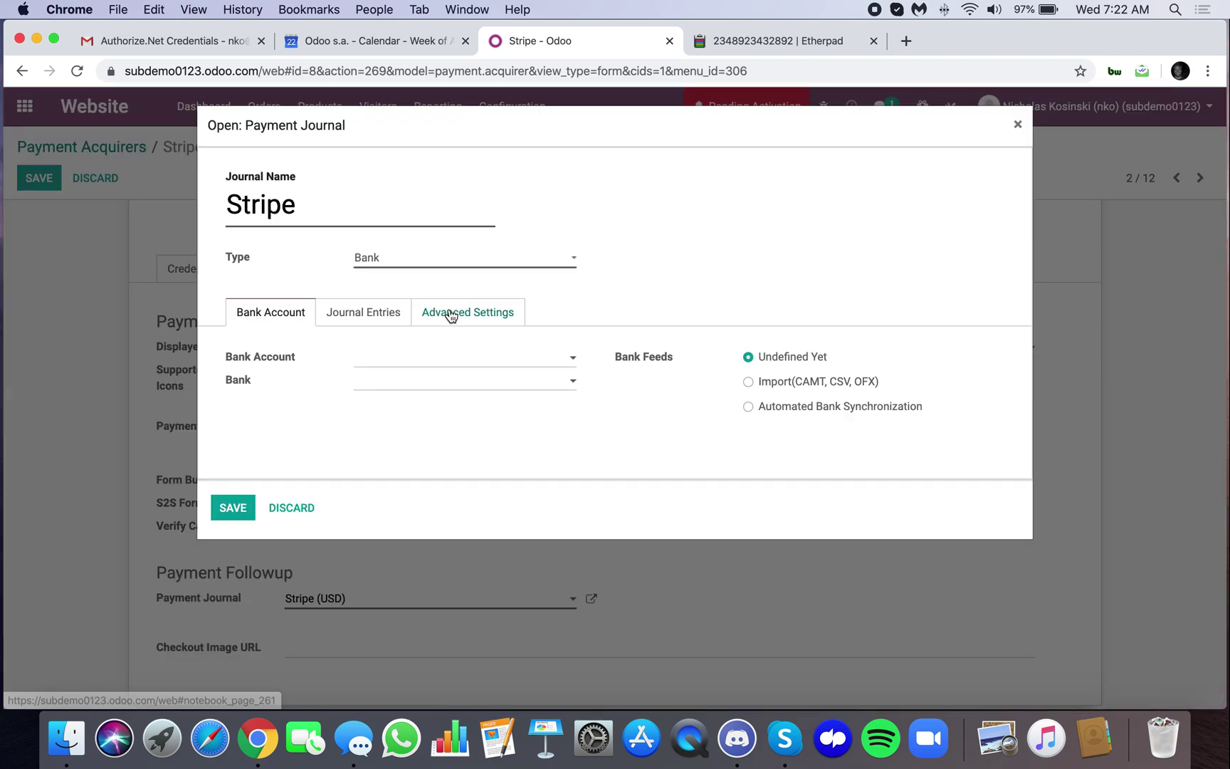
{"action": "left_click", "coordinate": [455, 316]}
{"action": "scroll", "coordinate": [427, 299], "scroll_direction": "down", "scroll_amount": 2}
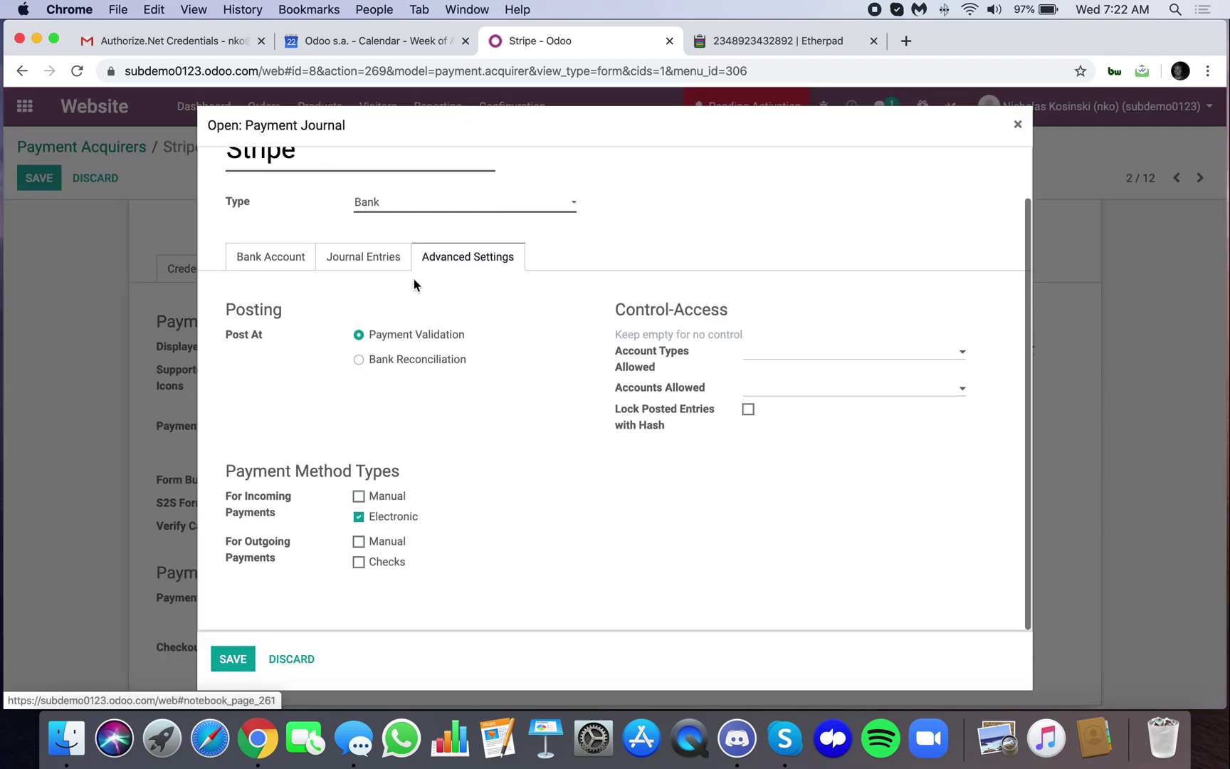
{"action": "left_click", "coordinate": [365, 260]}
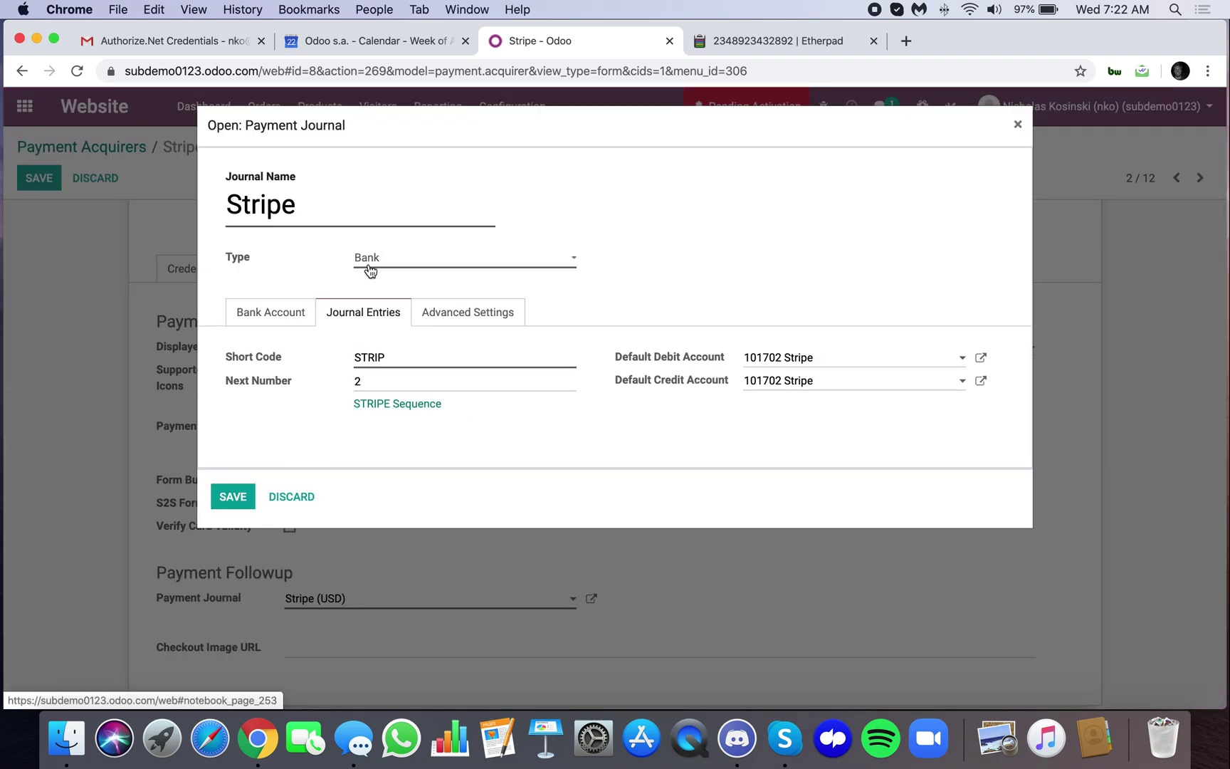
{"action": "left_click", "coordinate": [246, 497]}
Review the Stripe key credentials, save the acquirer, and return to the apps home
{"action": "scroll", "coordinate": [371, 512], "scroll_direction": "up", "scroll_amount": 3}
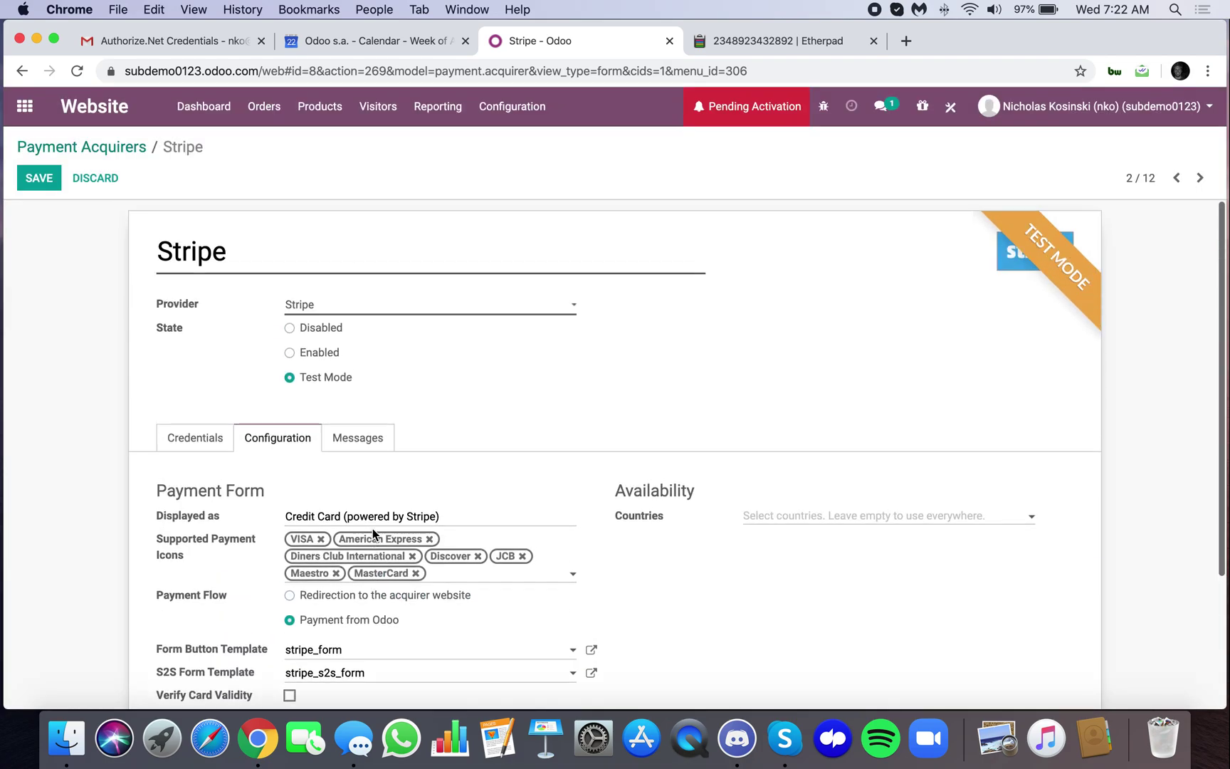
{"action": "left_click", "coordinate": [198, 439]}
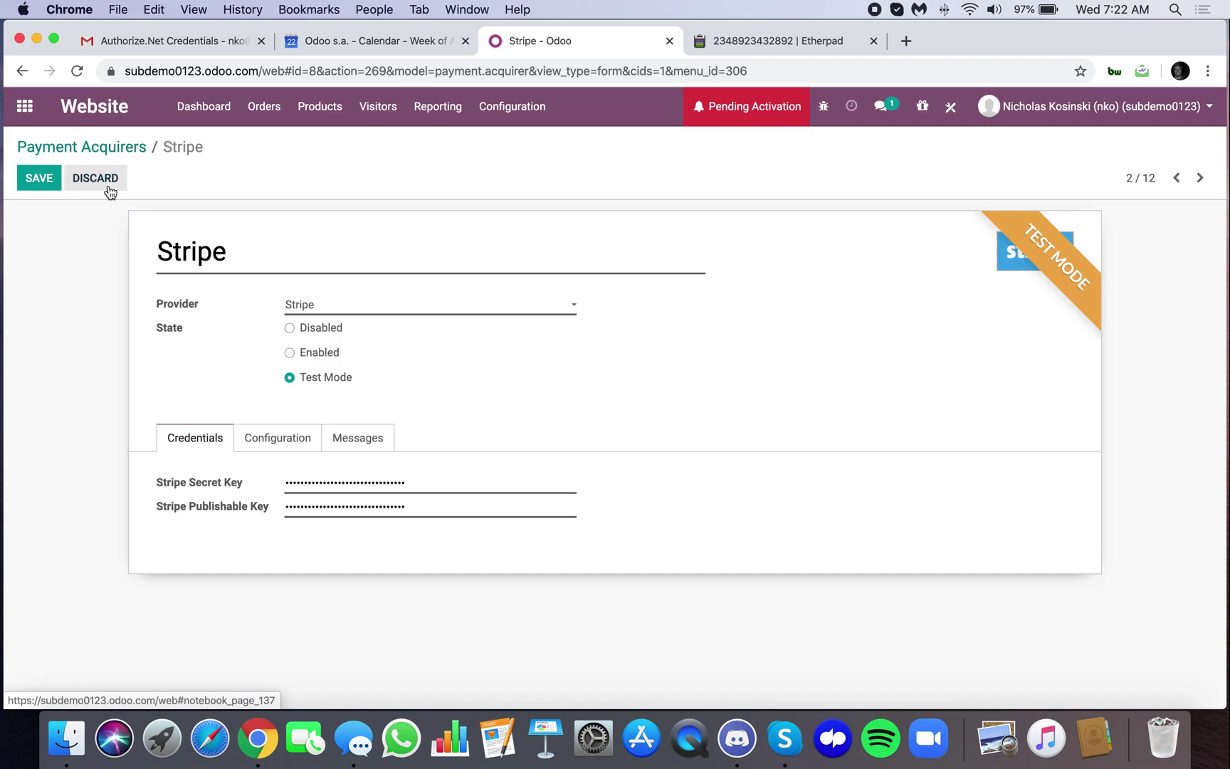
{"action": "left_click", "coordinate": [39, 178]}
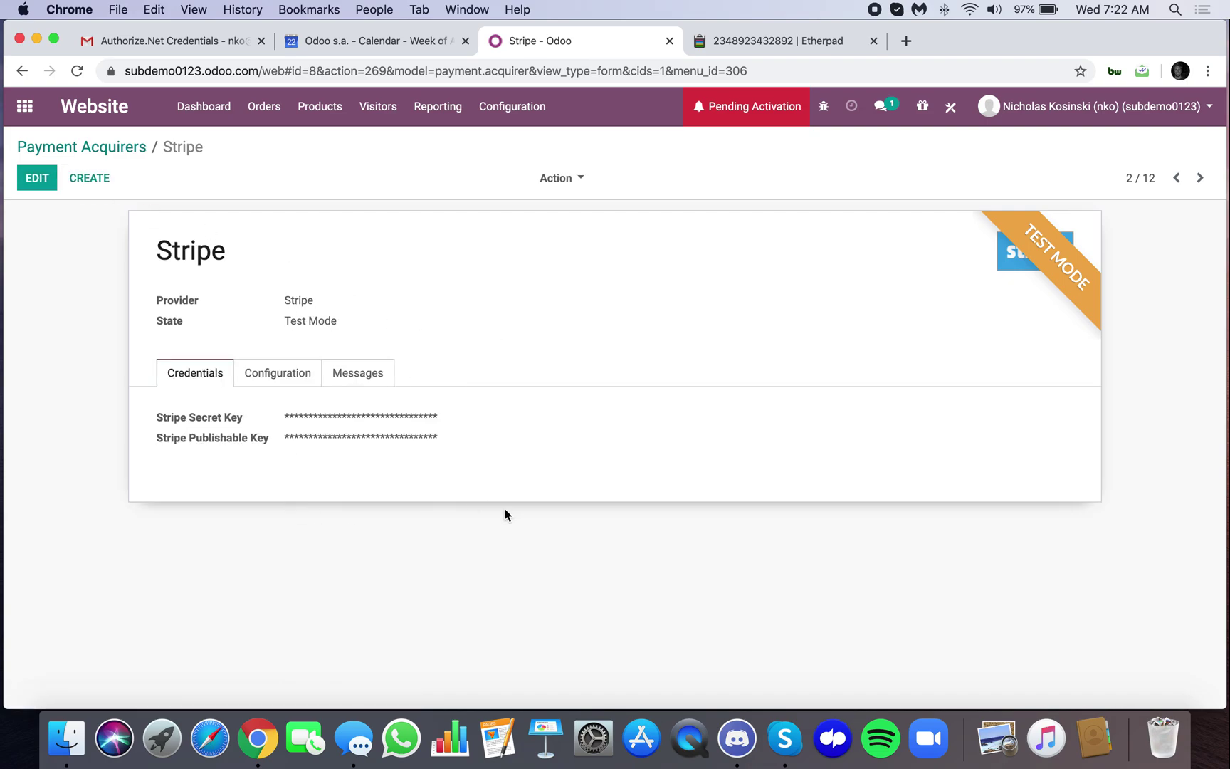
{"action": "left_click", "coordinate": [35, 107]}
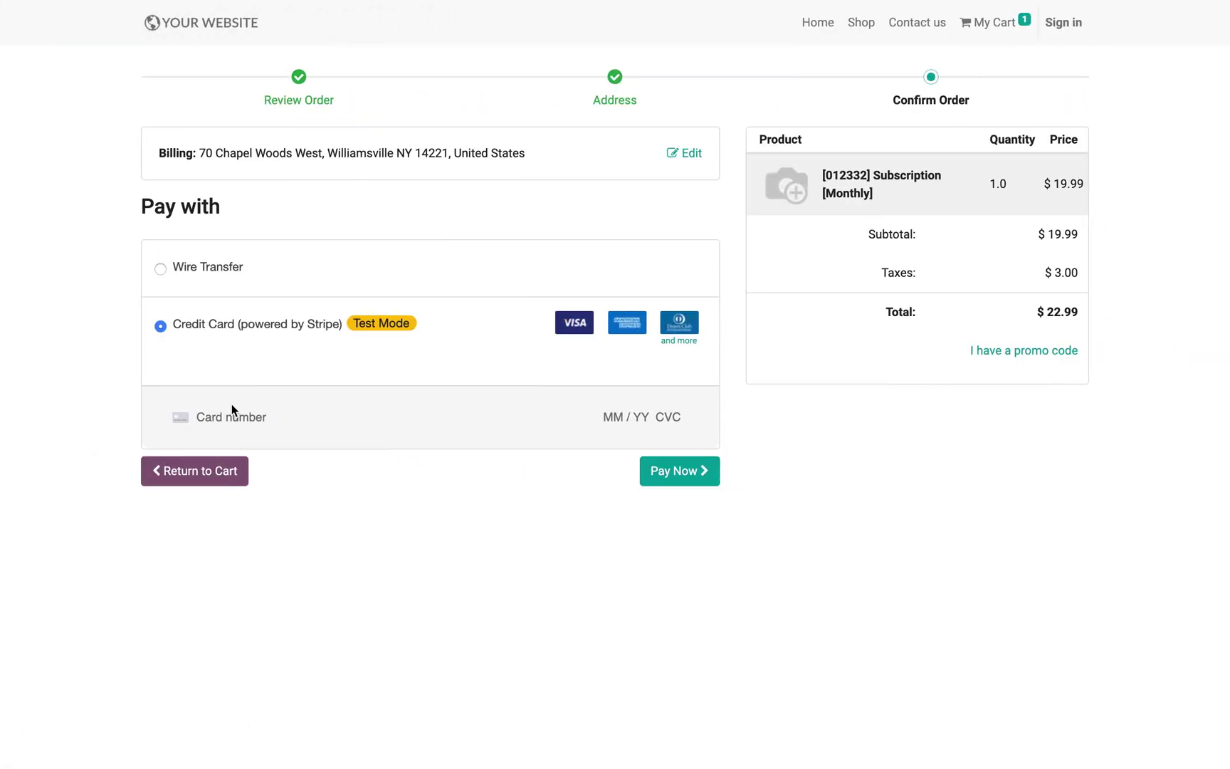
Pay $22.99 with the 4242 Stripe test card (expiry 04/24, CVC 242), confirming order S00002
{"action": "type", "text": "4242 4242 4244 2424"}
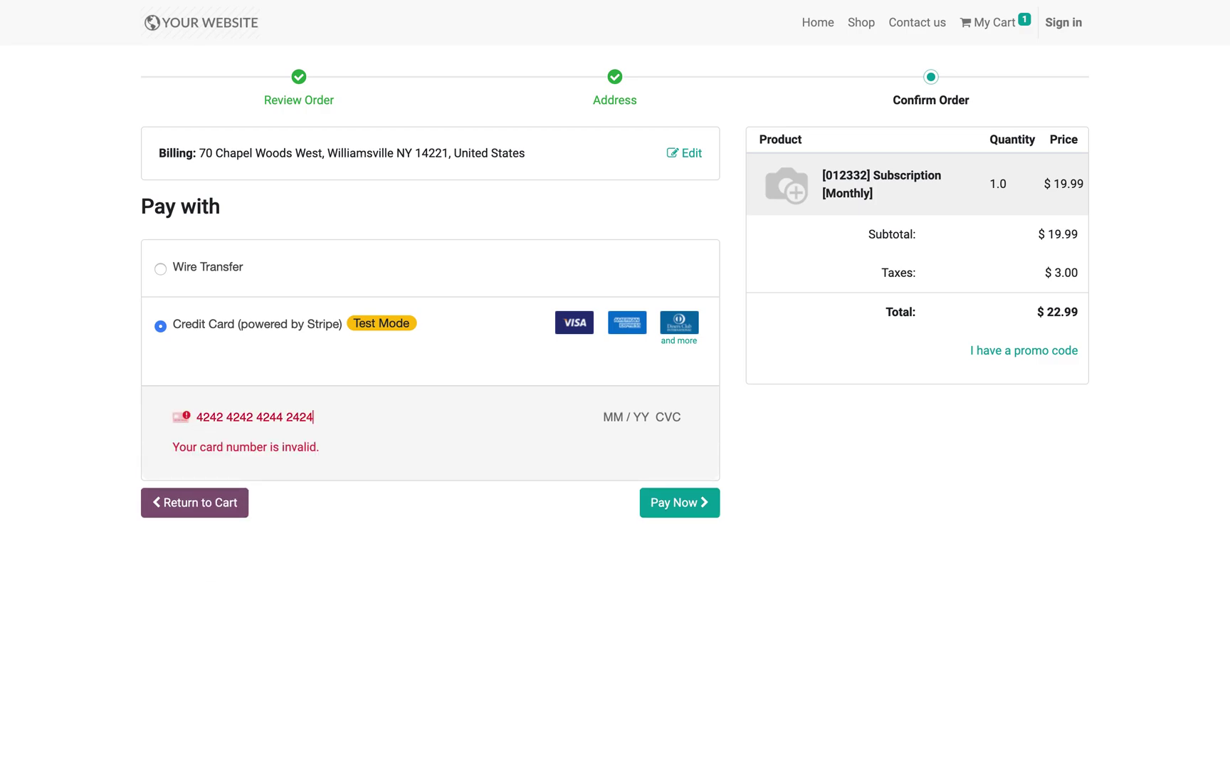
{"action": "key", "text": "BackSpace"}
{"action": "key", "text": "BackSpace"}
{"action": "key", "text": "BackSpace"}
{"action": "key", "text": "BackSpace"}
{"action": "key", "text": "BackSpace"}
{"action": "key", "text": "BackSpace"}
{"action": "type", "text": "2 4242 04 / 24 242"}
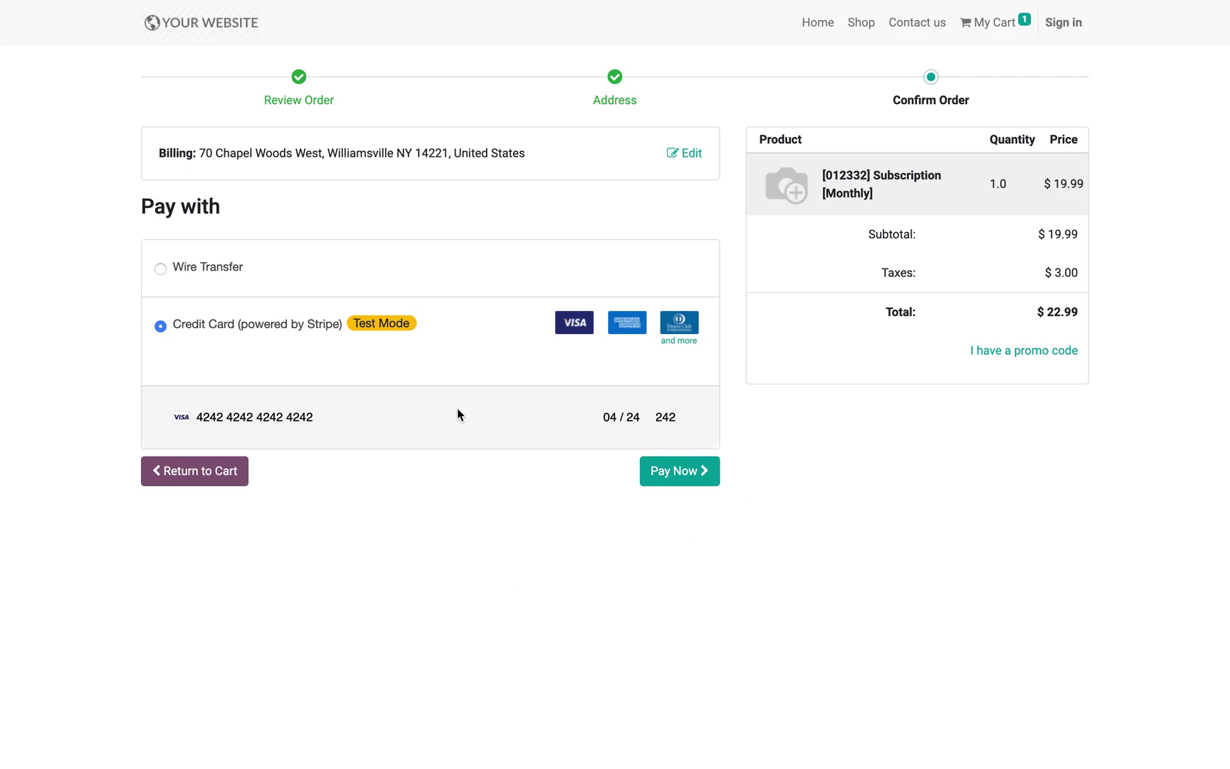
{"action": "left_click", "coordinate": [668, 470]}
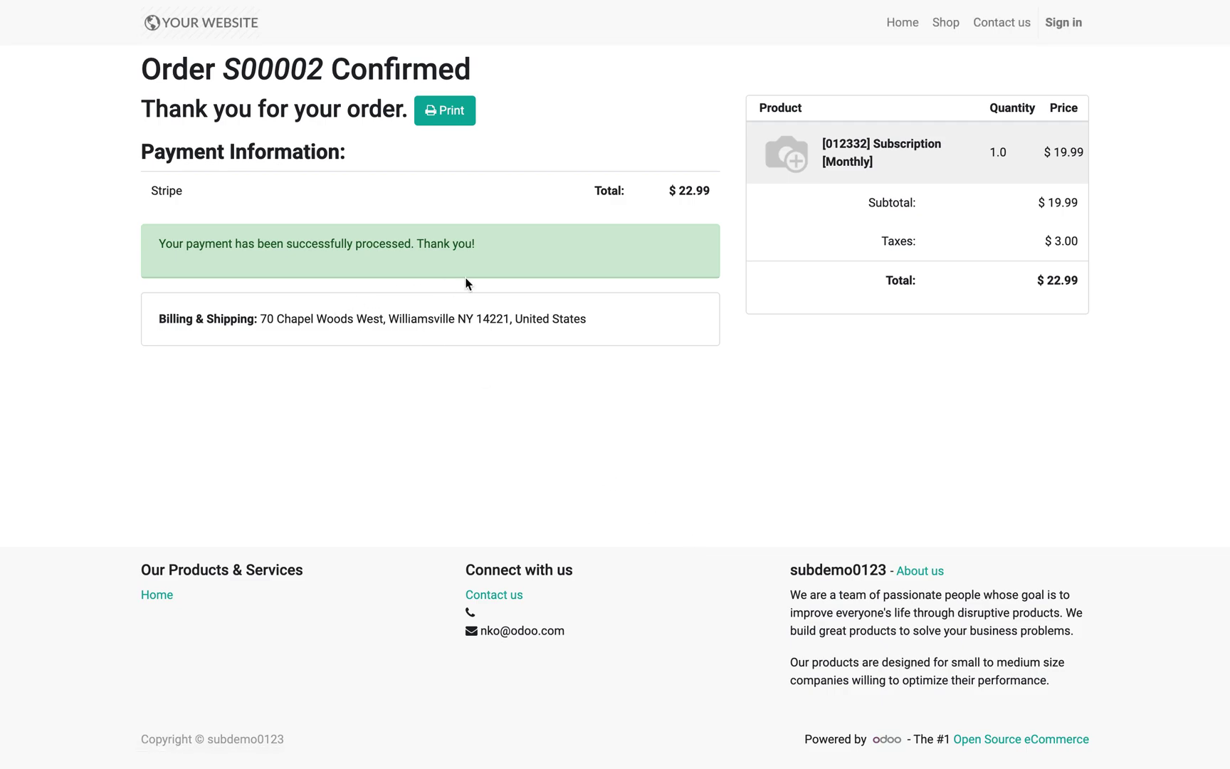
{"action": "left_click_drag", "start_coordinate": [325, 69], "coordinate": [222, 71]}
Open order S00002 from the Sales Orders list via the 'order' menu search
{"action": "left_click", "coordinate": [299, 378]}
{"action": "key", "text": "ctrl+Left"}
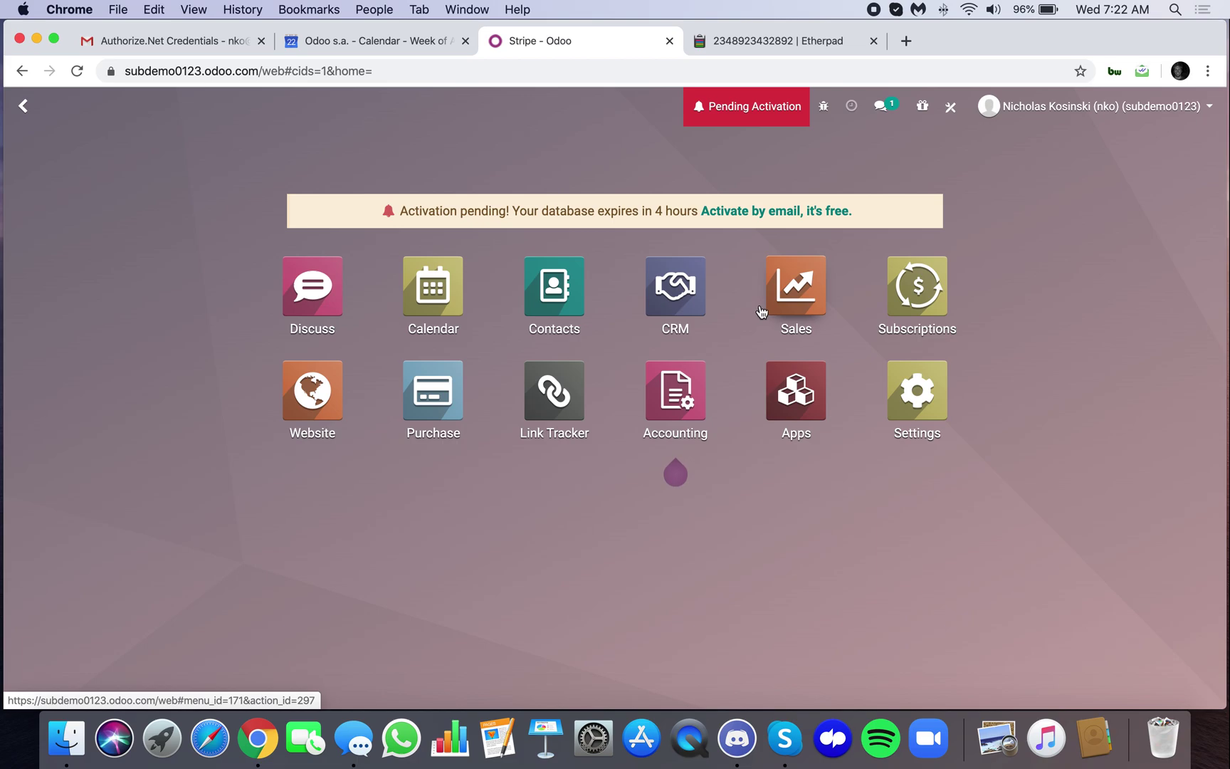
{"action": "type", "text": "order"}
{"action": "key", "text": "Return"}
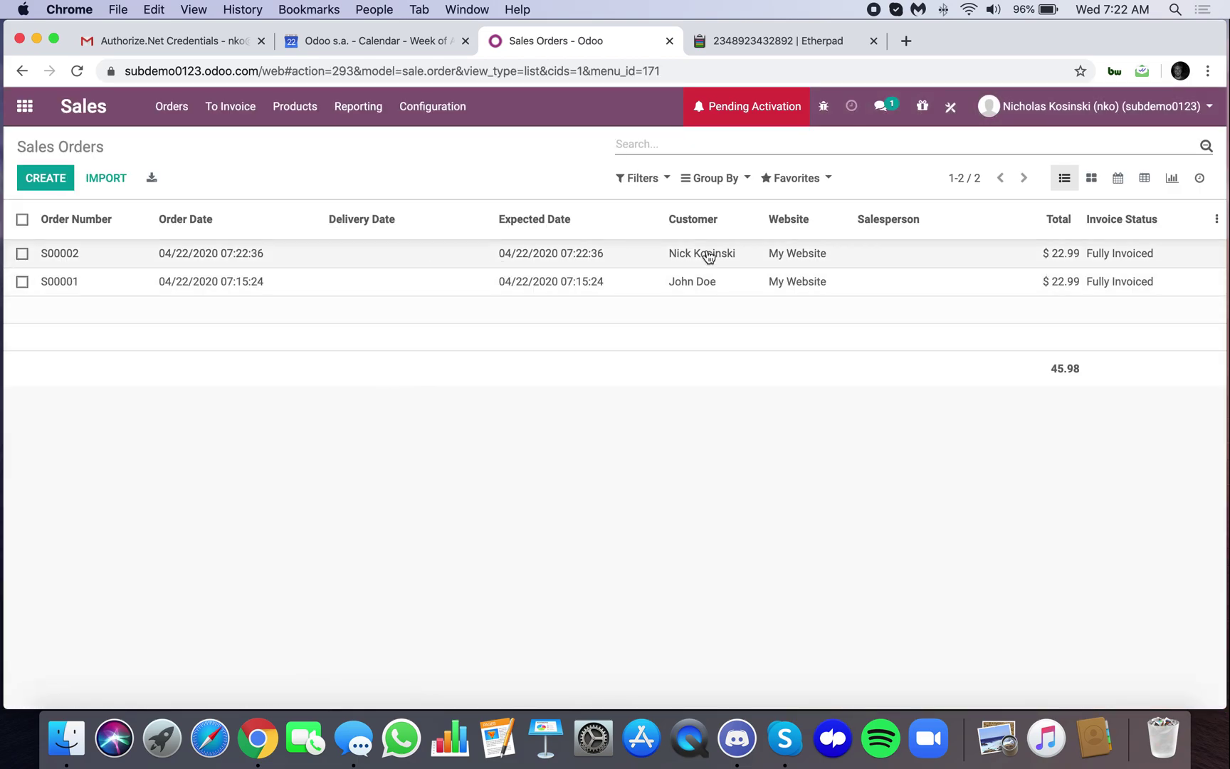
{"action": "left_click", "coordinate": [1130, 260]}
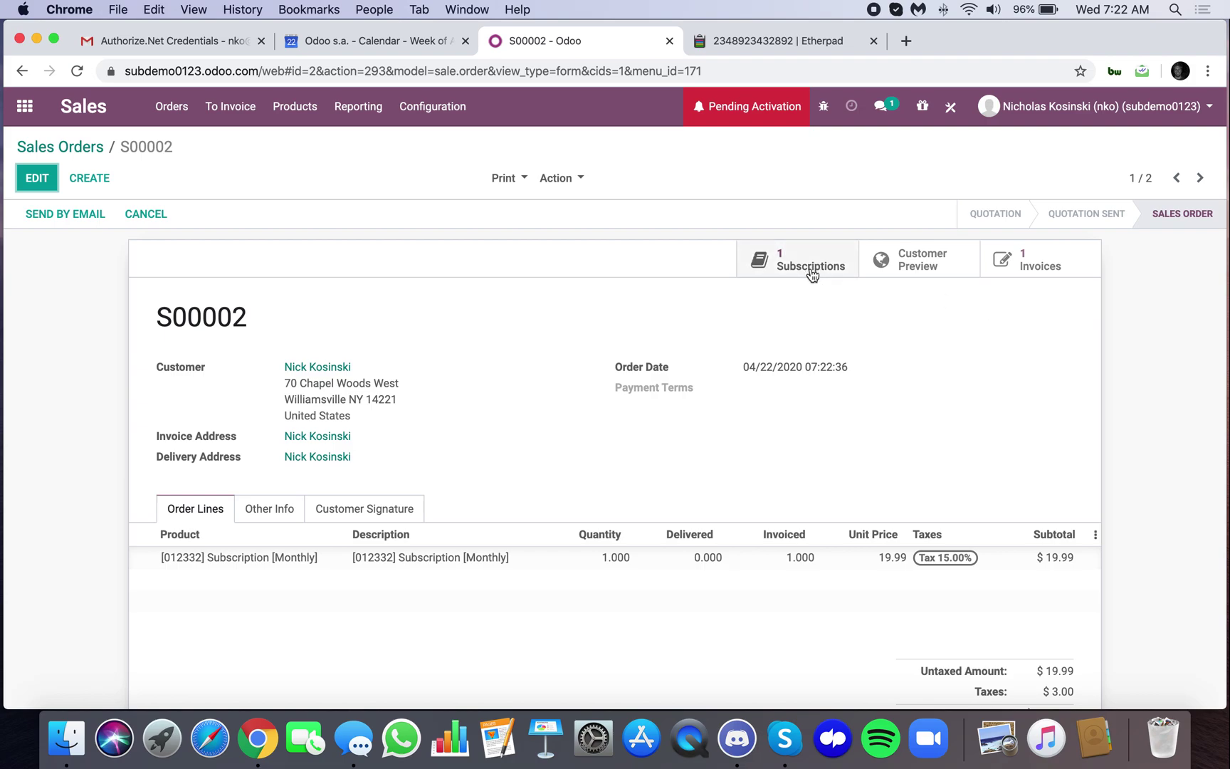
Open invoice INV/2020/0002 and follow its chatter link to Stripe payment CUST.IN/2020/0002
{"action": "left_click", "coordinate": [1025, 268]}
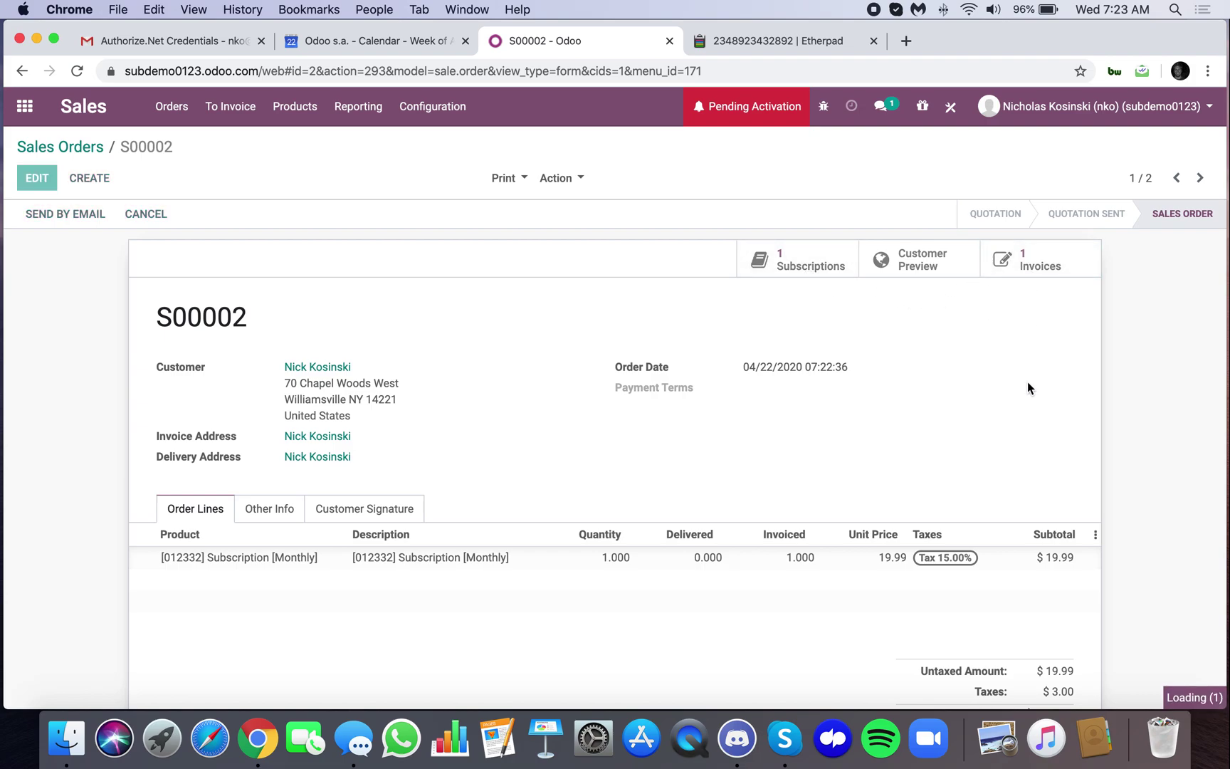
{"action": "scroll", "coordinate": [635, 567], "scroll_direction": "down", "scroll_amount": 5}
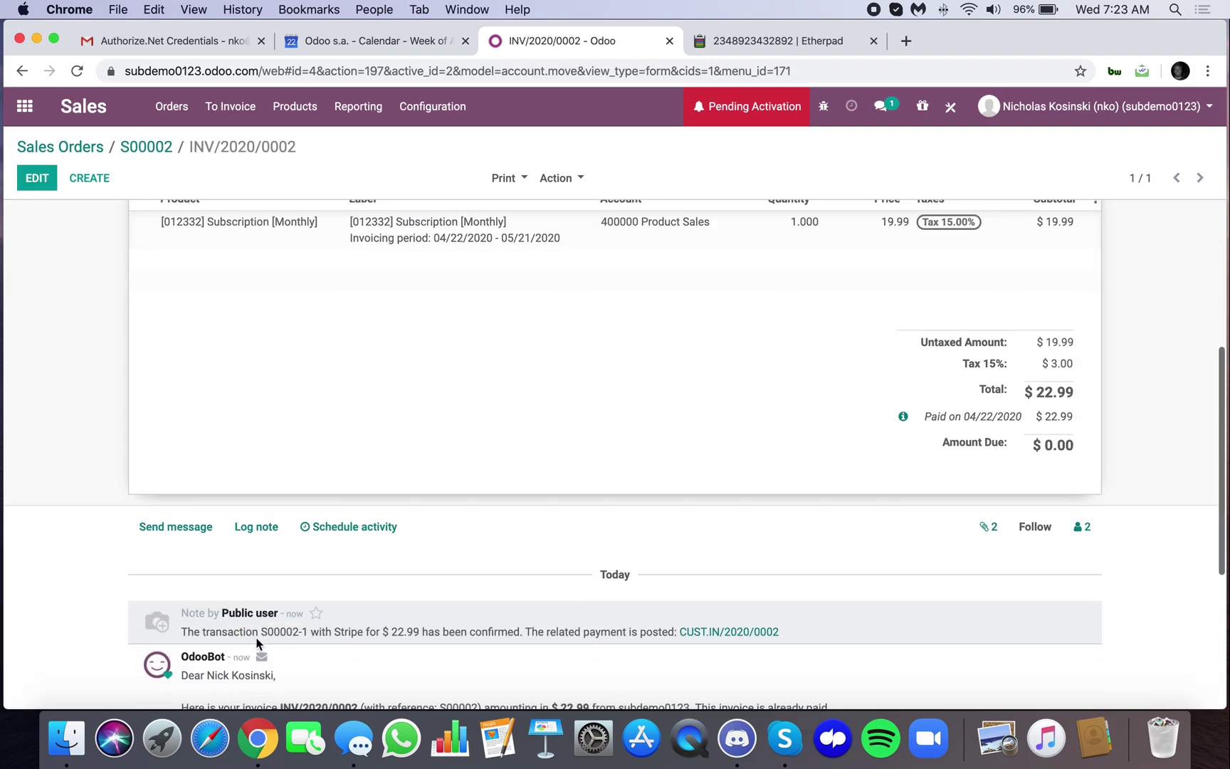
{"action": "left_click_drag", "start_coordinate": [260, 631], "coordinate": [517, 630]}
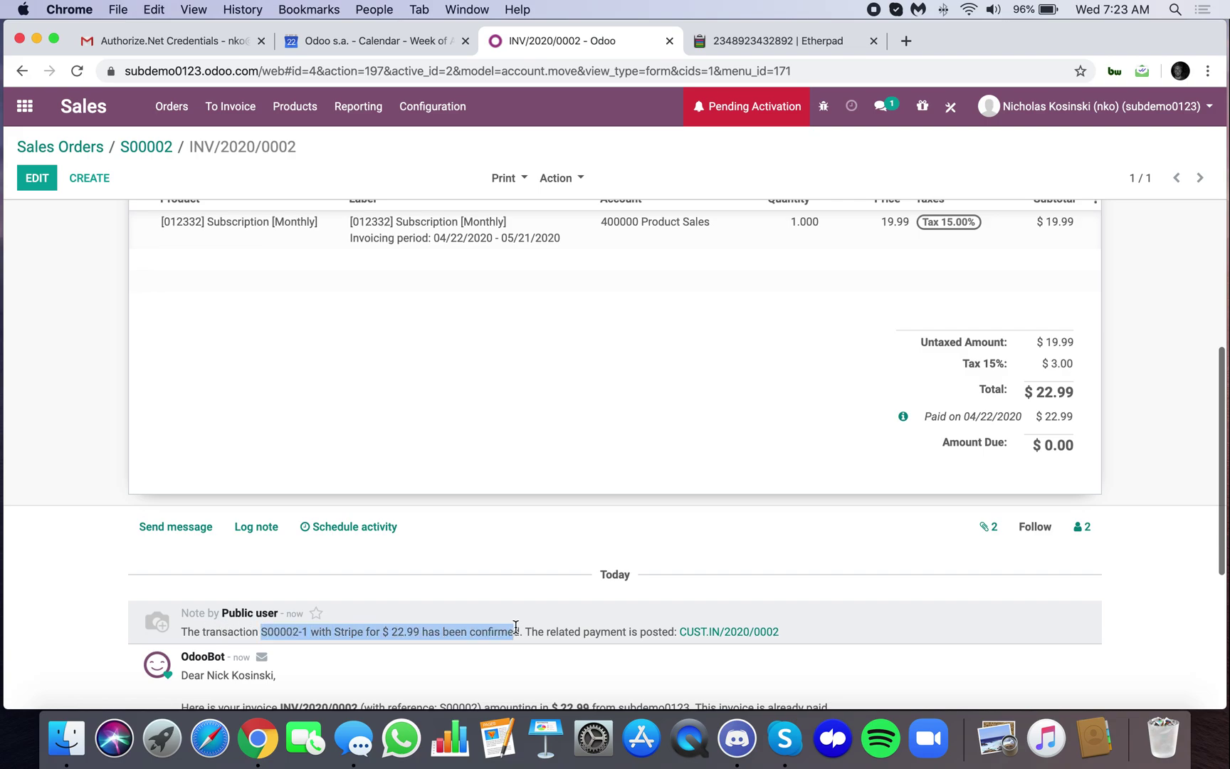
{"action": "scroll", "coordinate": [554, 630], "scroll_direction": "down", "scroll_amount": 2}
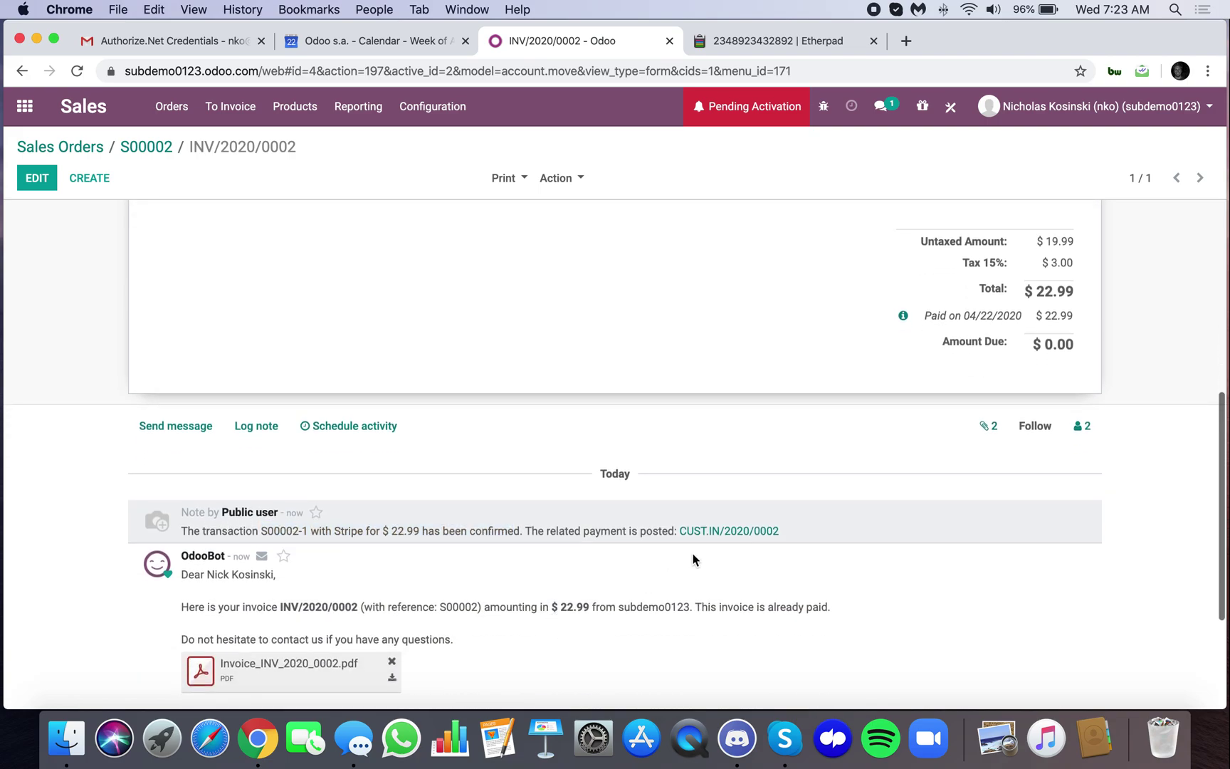
{"action": "left_click", "coordinate": [733, 531]}
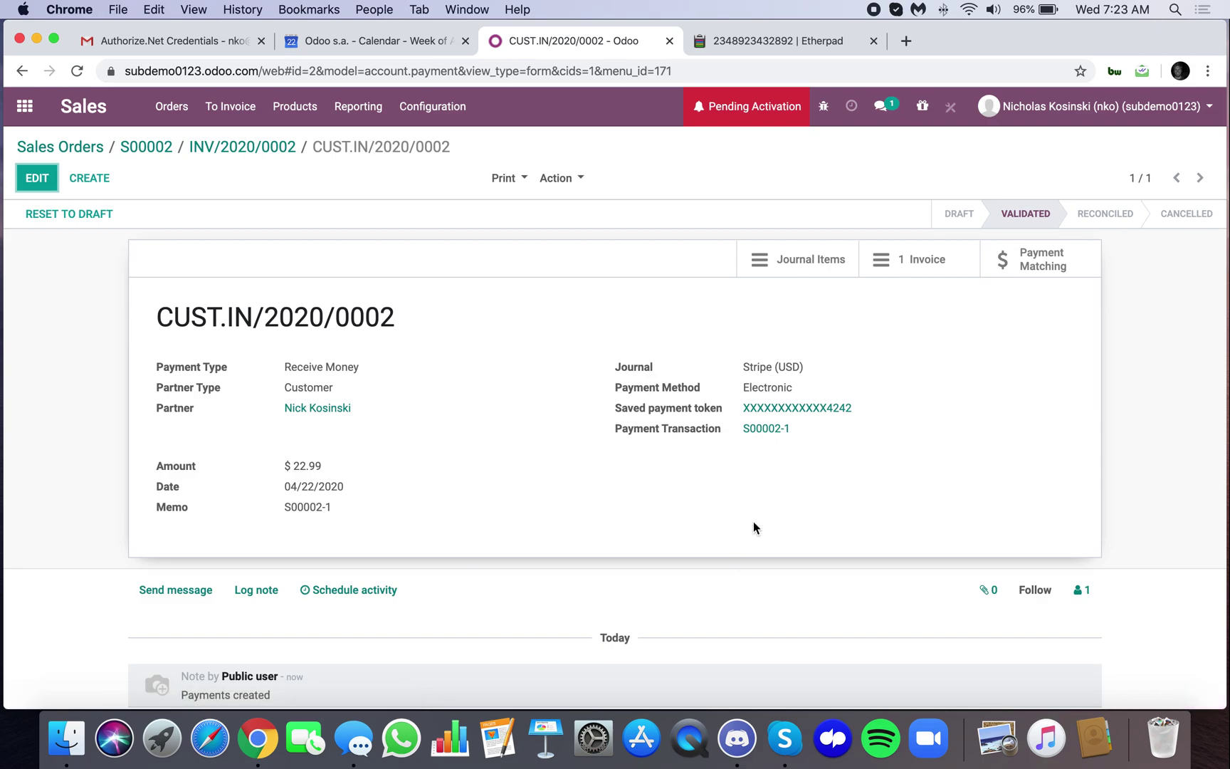
Open the saved Stripe card token linked from payment CUST.IN/2020/0002
{"action": "left_click", "coordinate": [775, 409]}
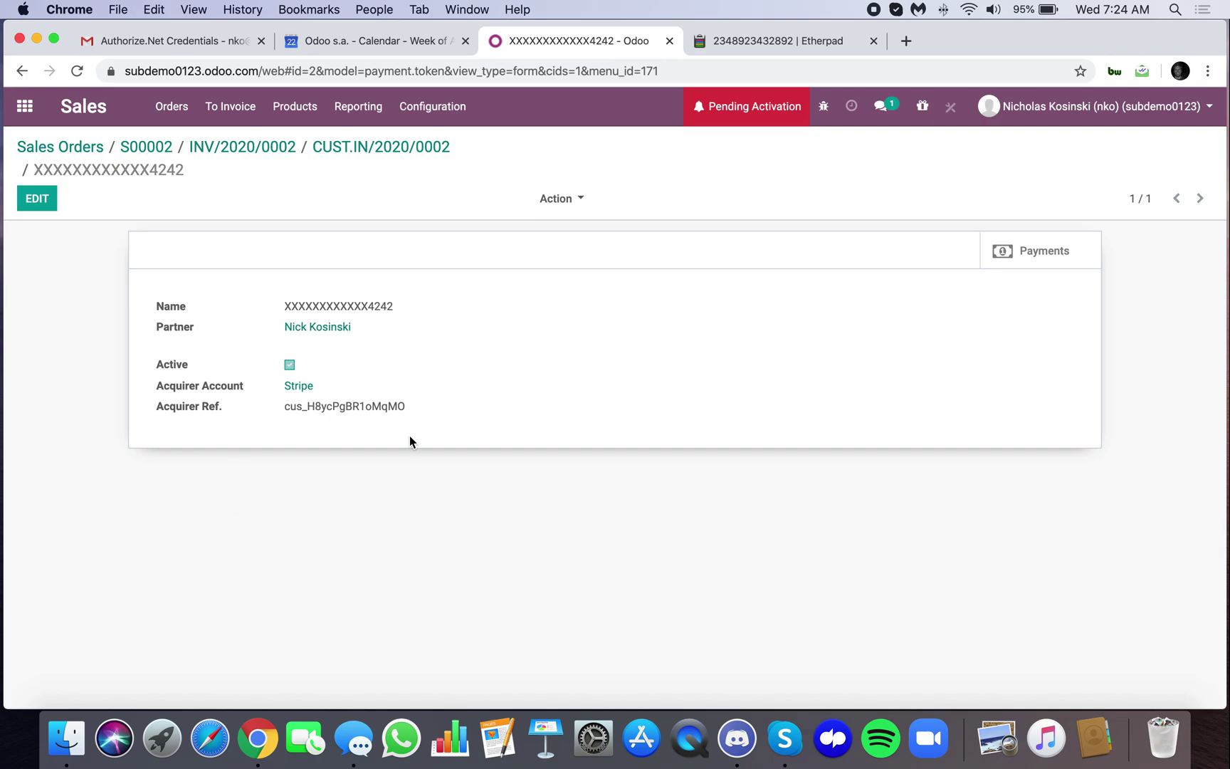
Check the customer's contact record for saved credit cards, then return to order S00002
{"action": "left_click", "coordinate": [341, 327]}
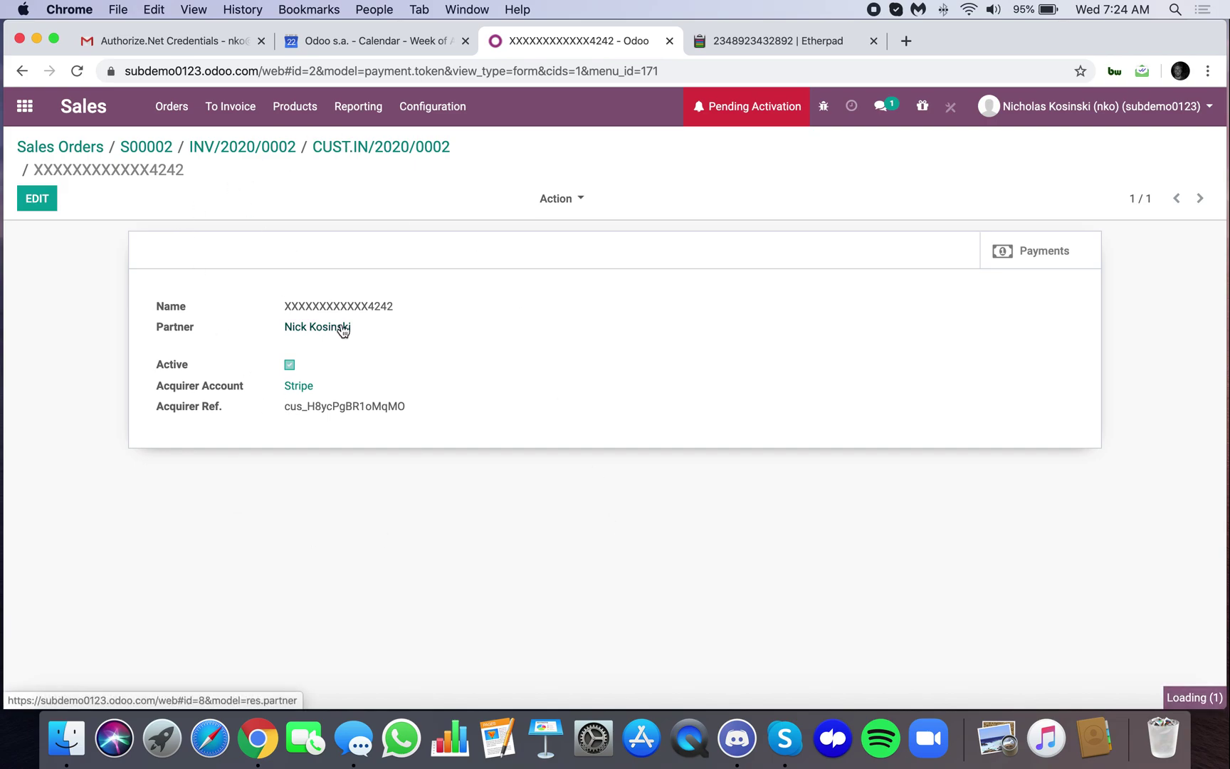
{"action": "left_click", "coordinate": [1038, 256]}
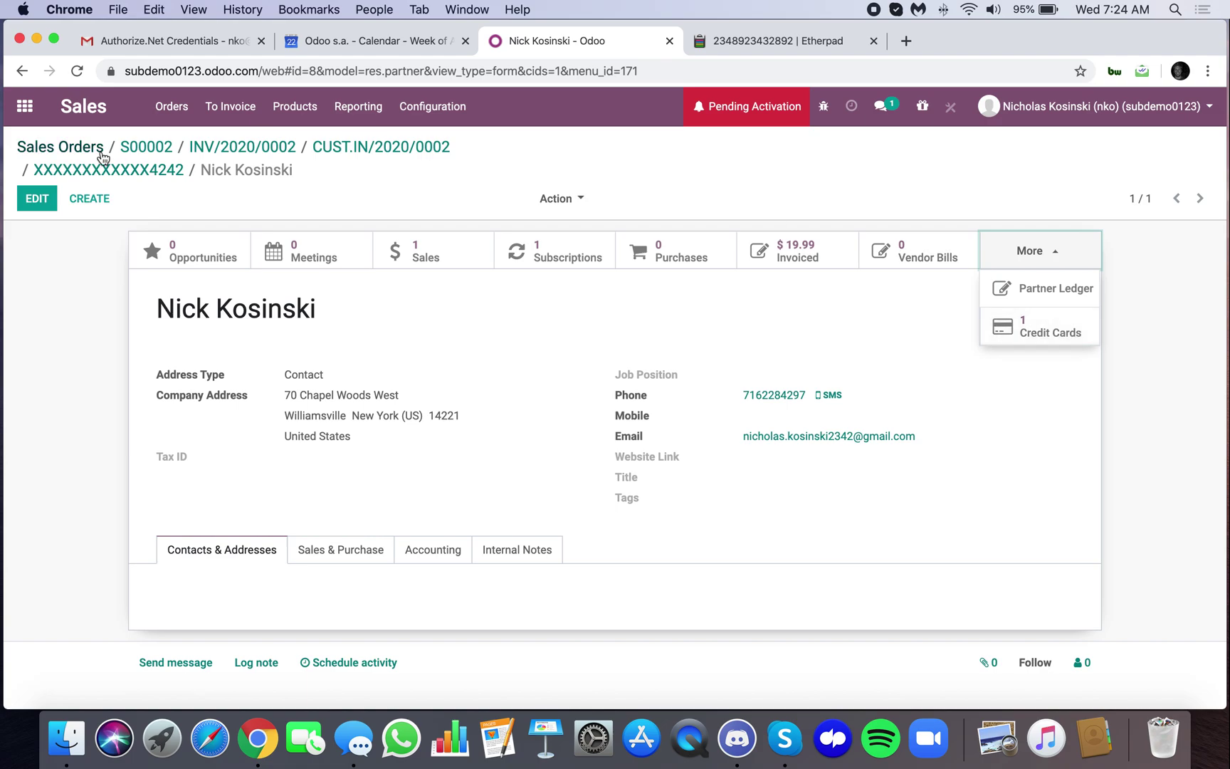
{"action": "left_click", "coordinate": [139, 148]}
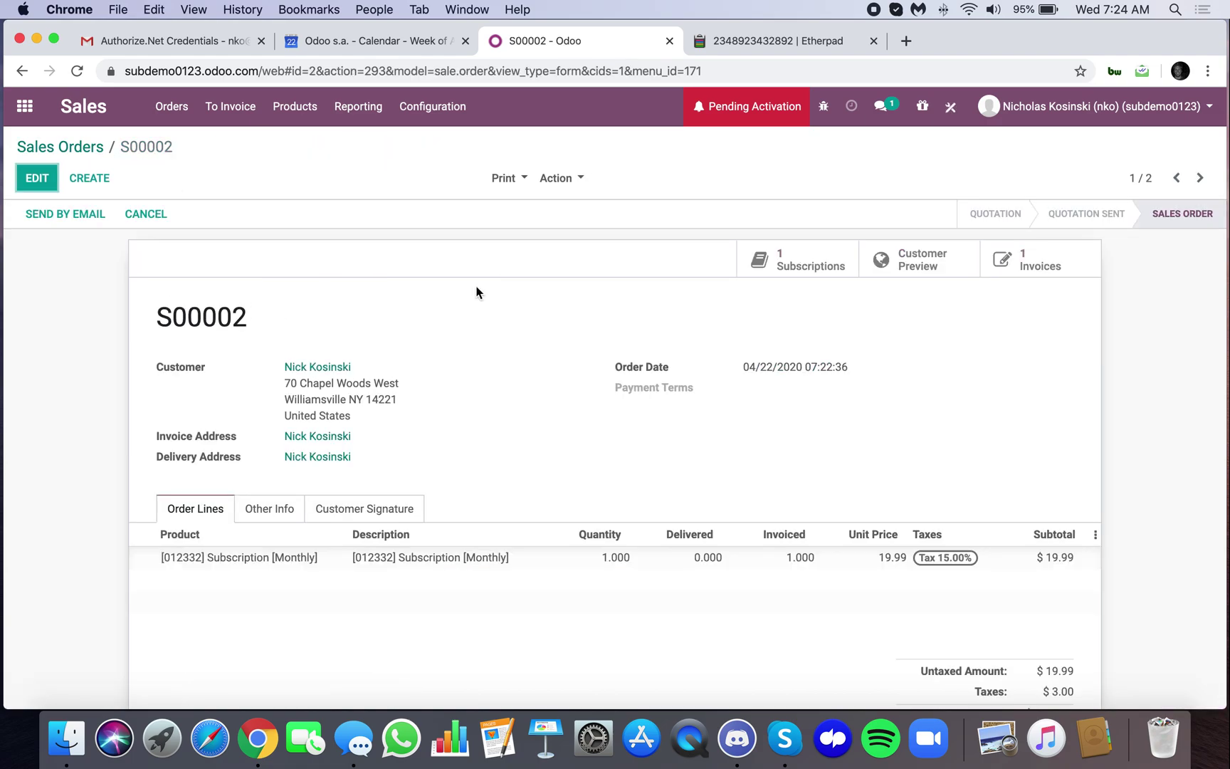
Confirm subscription MON/SUB002 from S00002 is in progress and holds the saved card token
{"action": "left_click", "coordinate": [824, 269]}
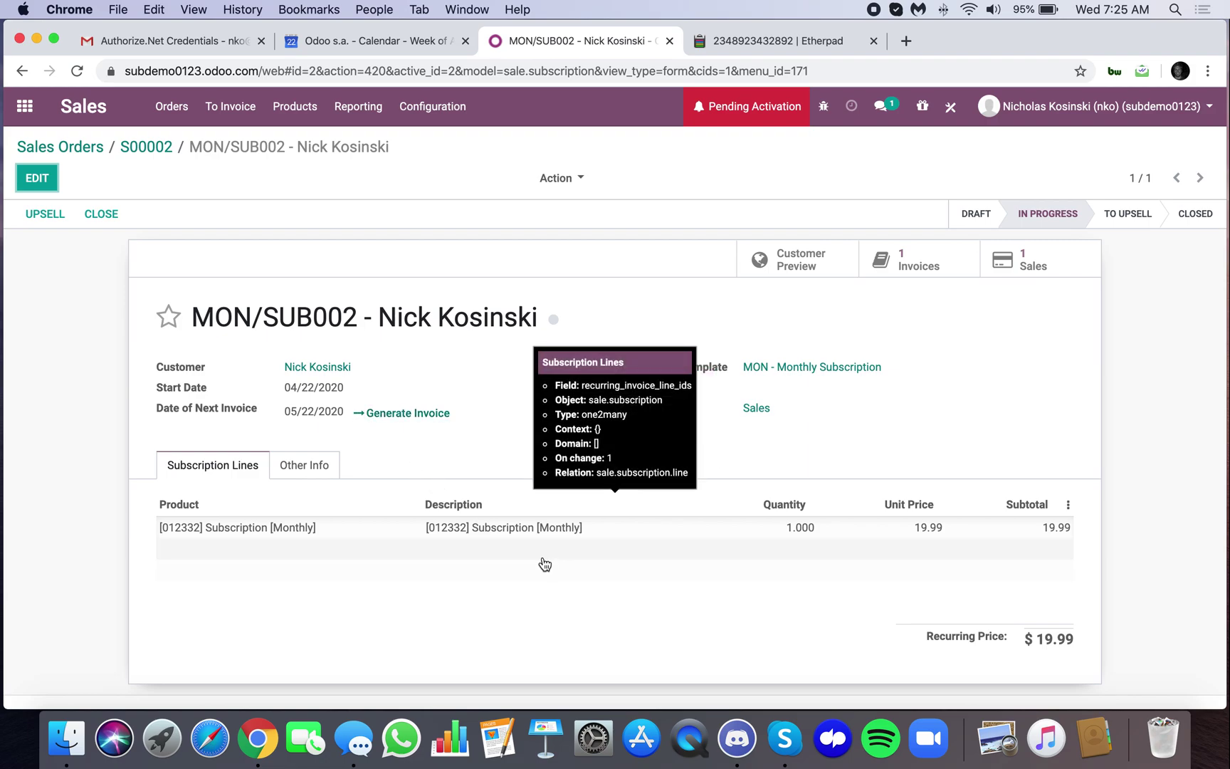
{"action": "scroll", "coordinate": [981, 556], "scroll_direction": "down", "scroll_amount": 5}
{"action": "scroll", "coordinate": [981, 556], "scroll_direction": "up", "scroll_amount": 5}
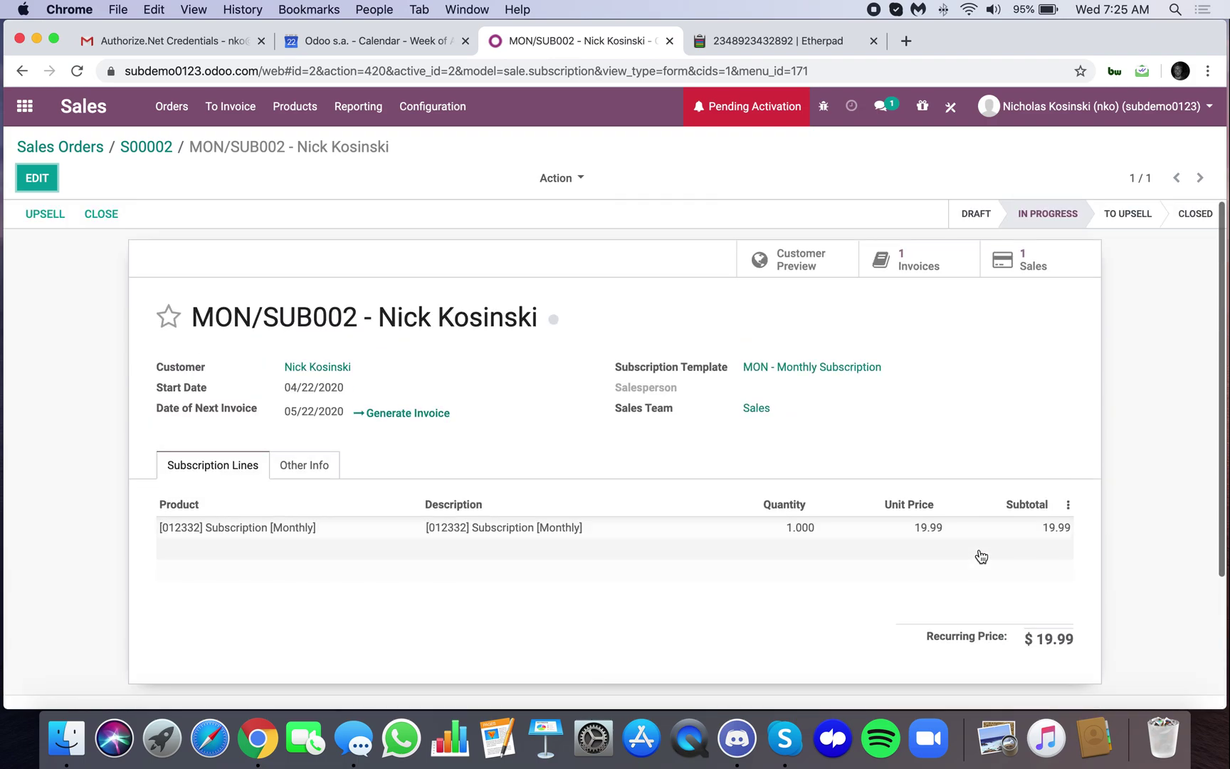
{"action": "left_click", "coordinate": [306, 466]}
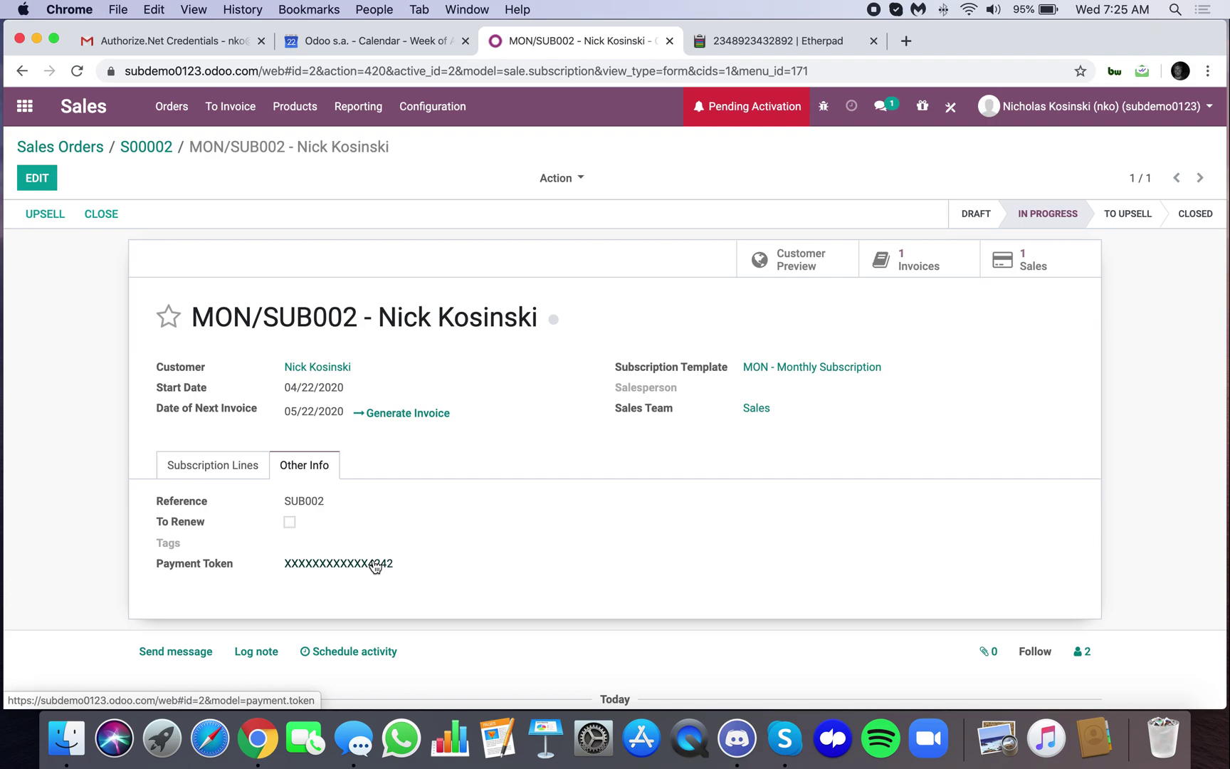
{"action": "left_click", "coordinate": [220, 479]}
{"action": "left_click", "coordinate": [85, 148]}
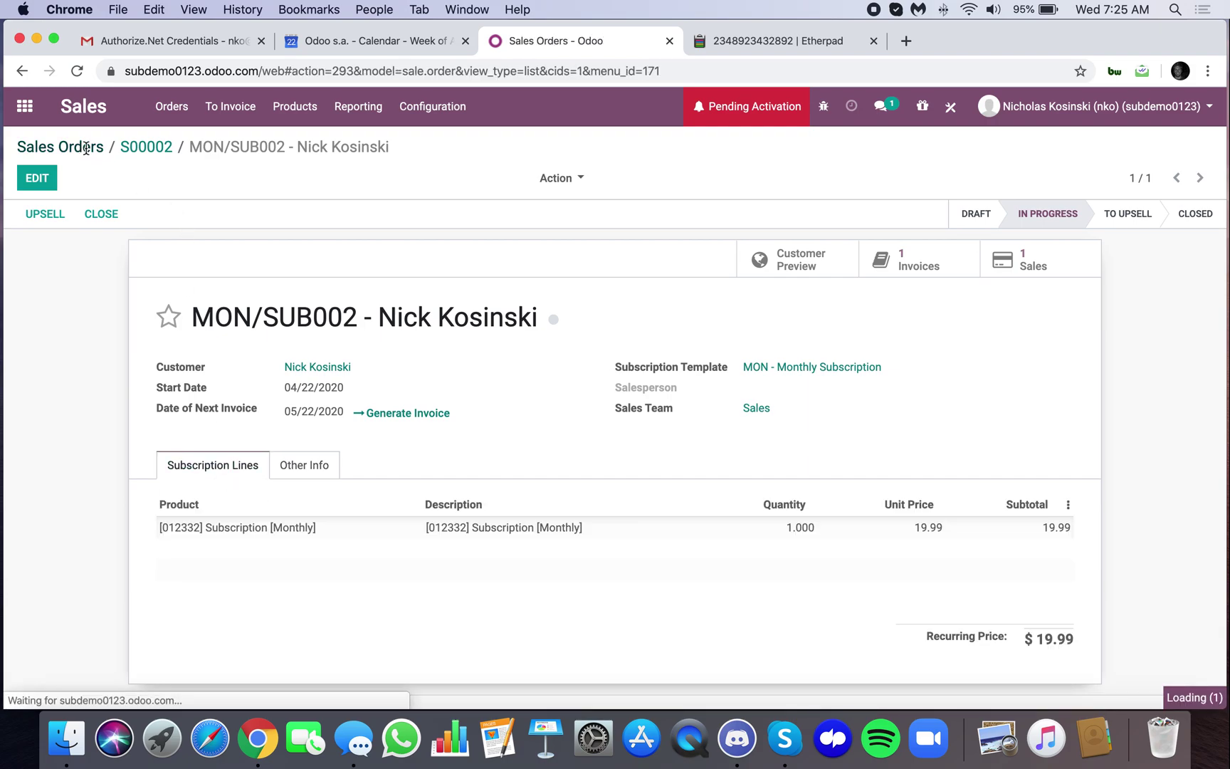
{"action": "left_click", "coordinate": [744, 44]}
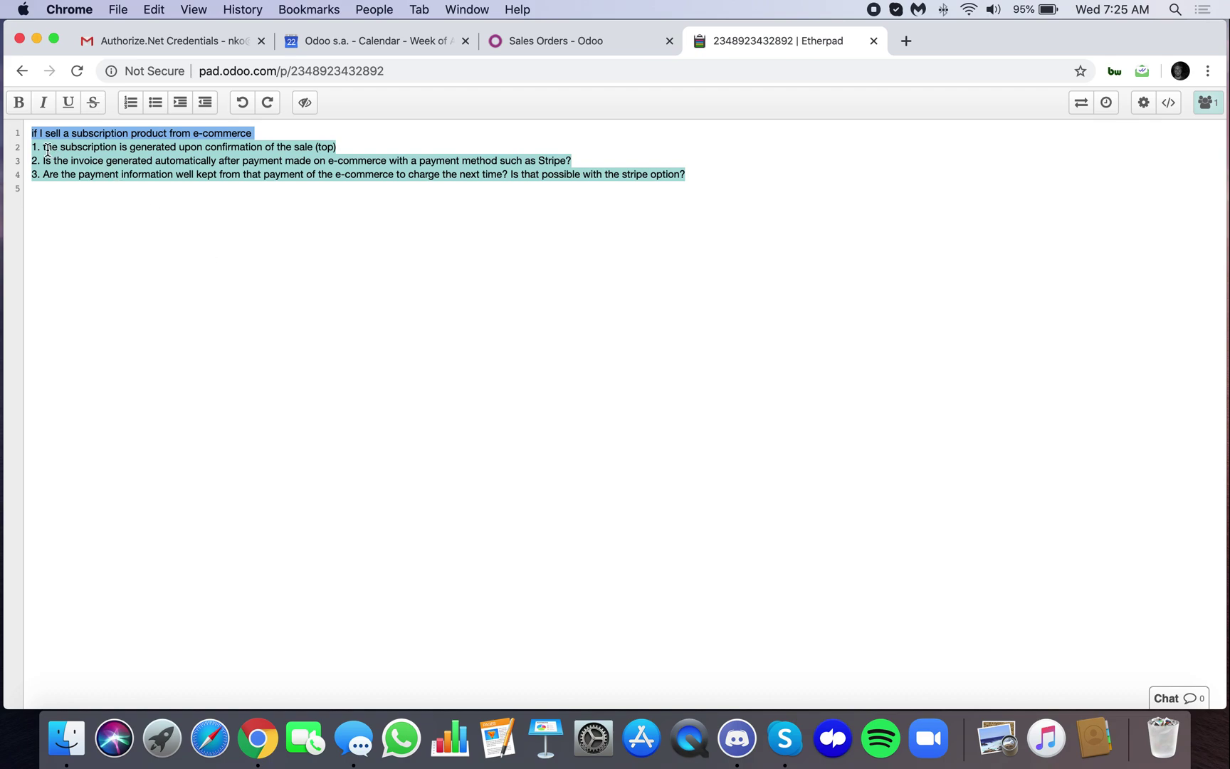
Highlight the pad question on subscriptions generated at sale confirmation, then return to Odoo
{"action": "left_click_drag", "start_coordinate": [37, 147], "coordinate": [354, 147]}
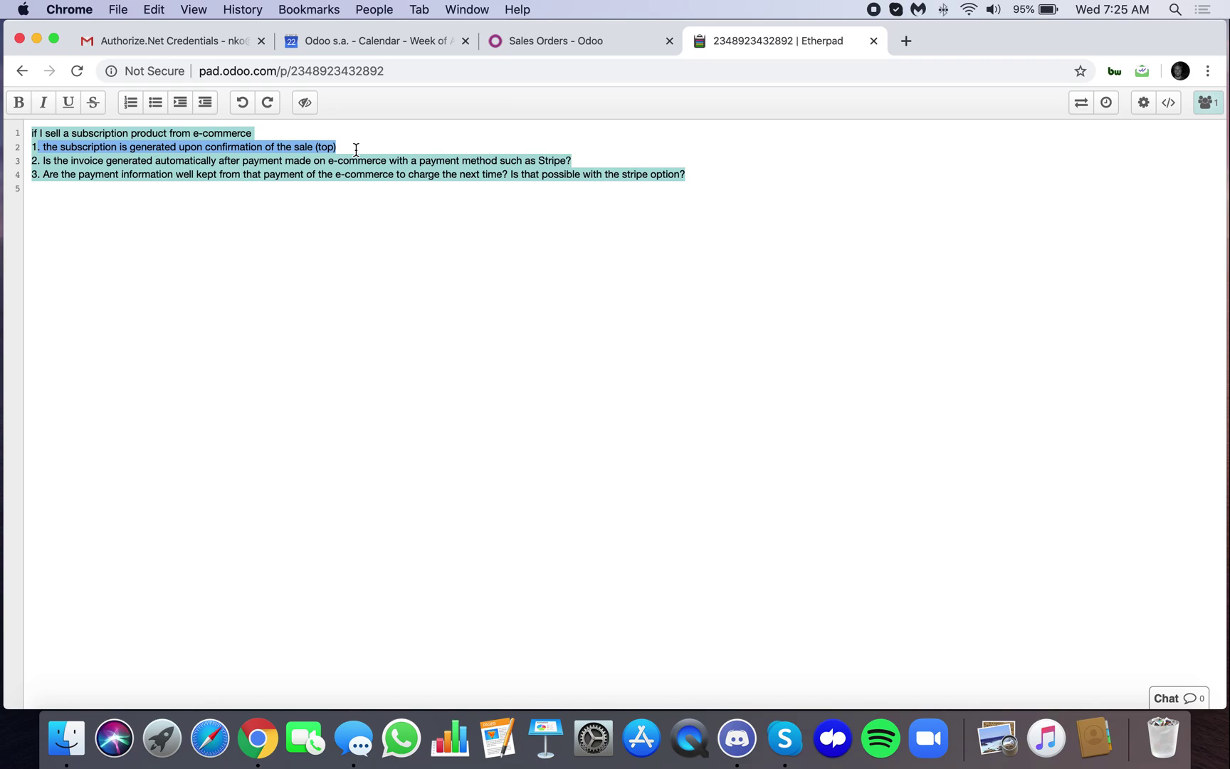
{"action": "left_click", "coordinate": [574, 38]}
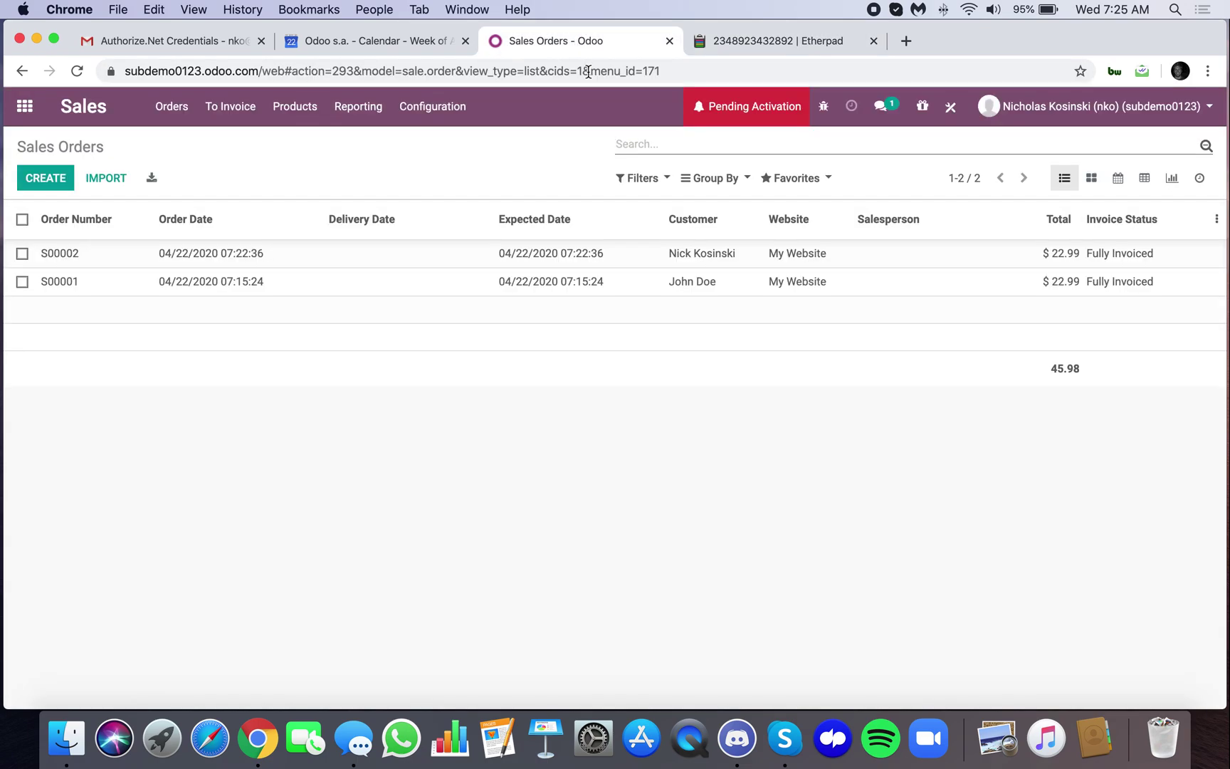
Create a new quotation with Online Signature and Online Payment both ticked under Other Info
{"action": "left_click", "coordinate": [72, 185]}
{"action": "left_click", "coordinate": [363, 484]}
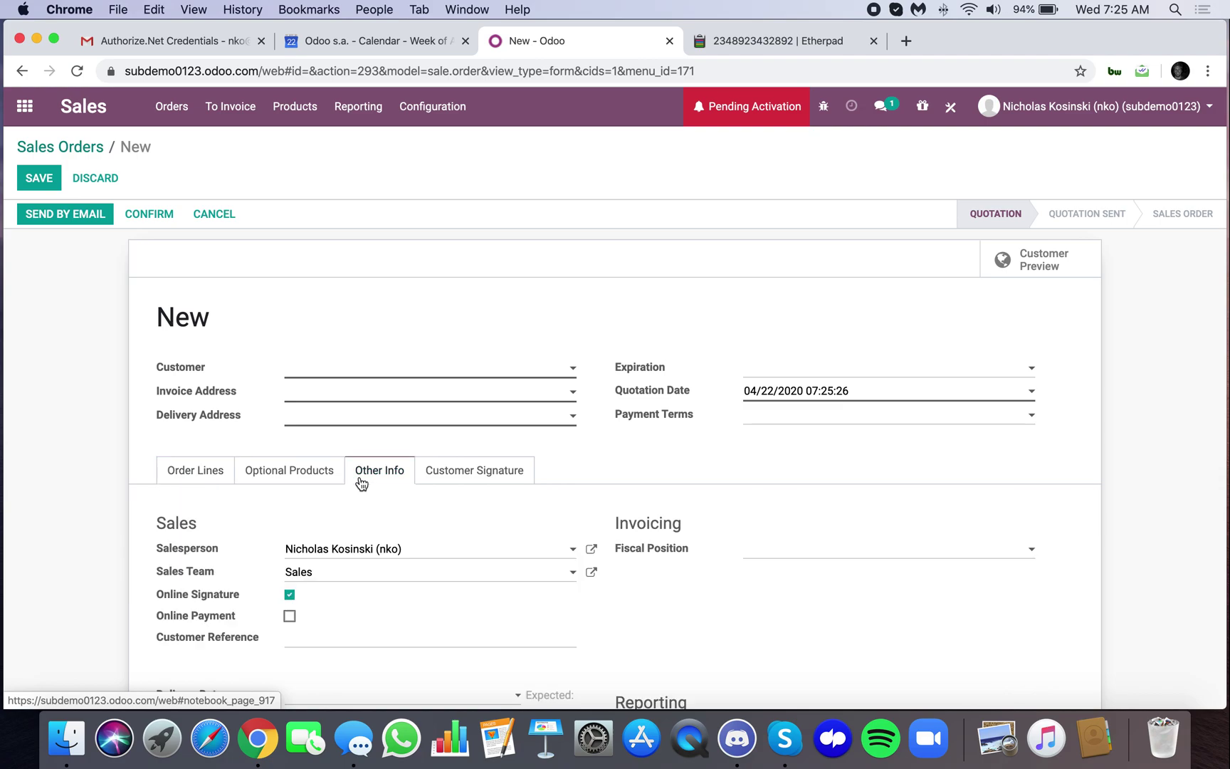
{"action": "scroll", "coordinate": [342, 519], "scroll_direction": "down", "scroll_amount": 1}
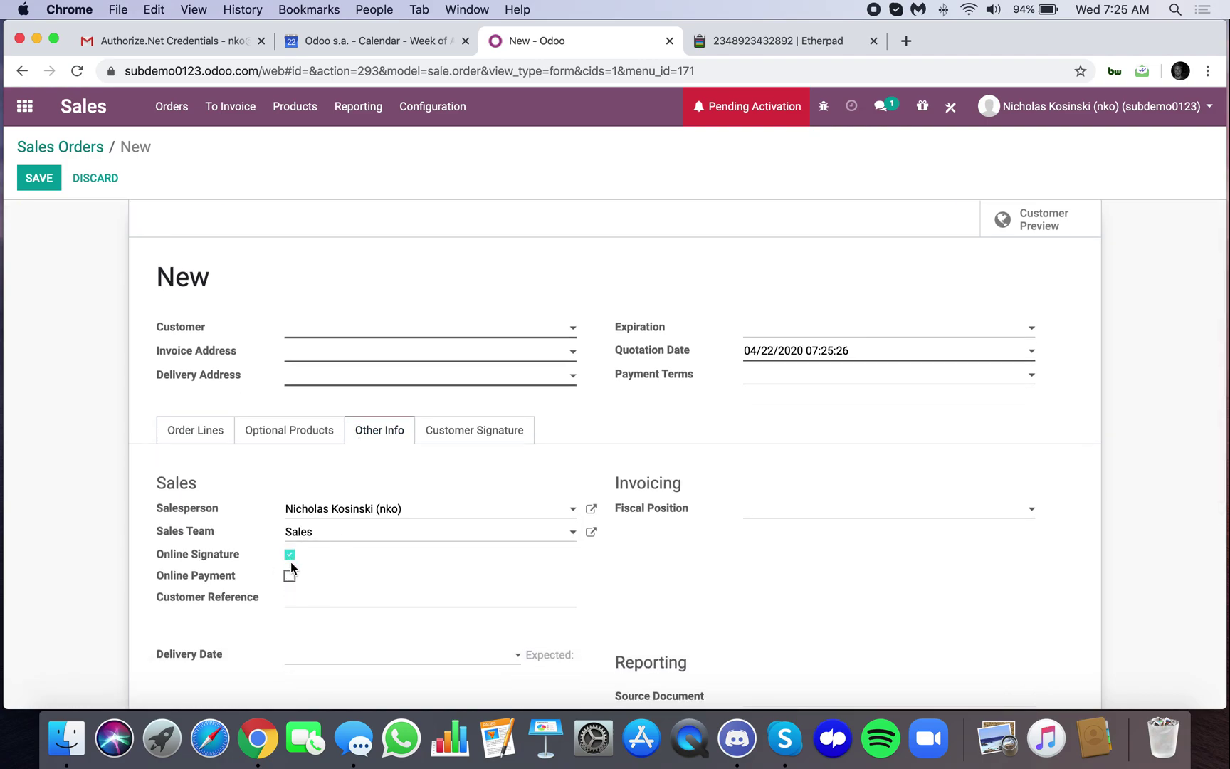
{"action": "left_click", "coordinate": [289, 556]}
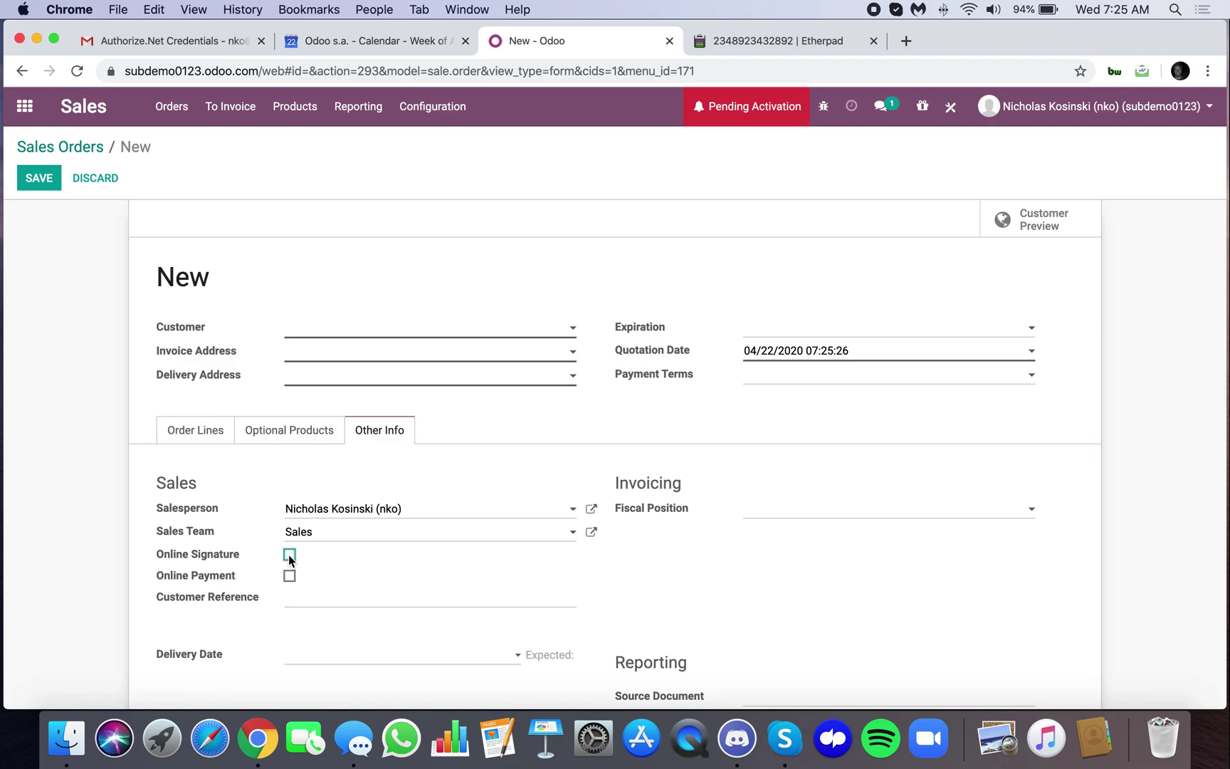
{"action": "left_click", "coordinate": [290, 555]}
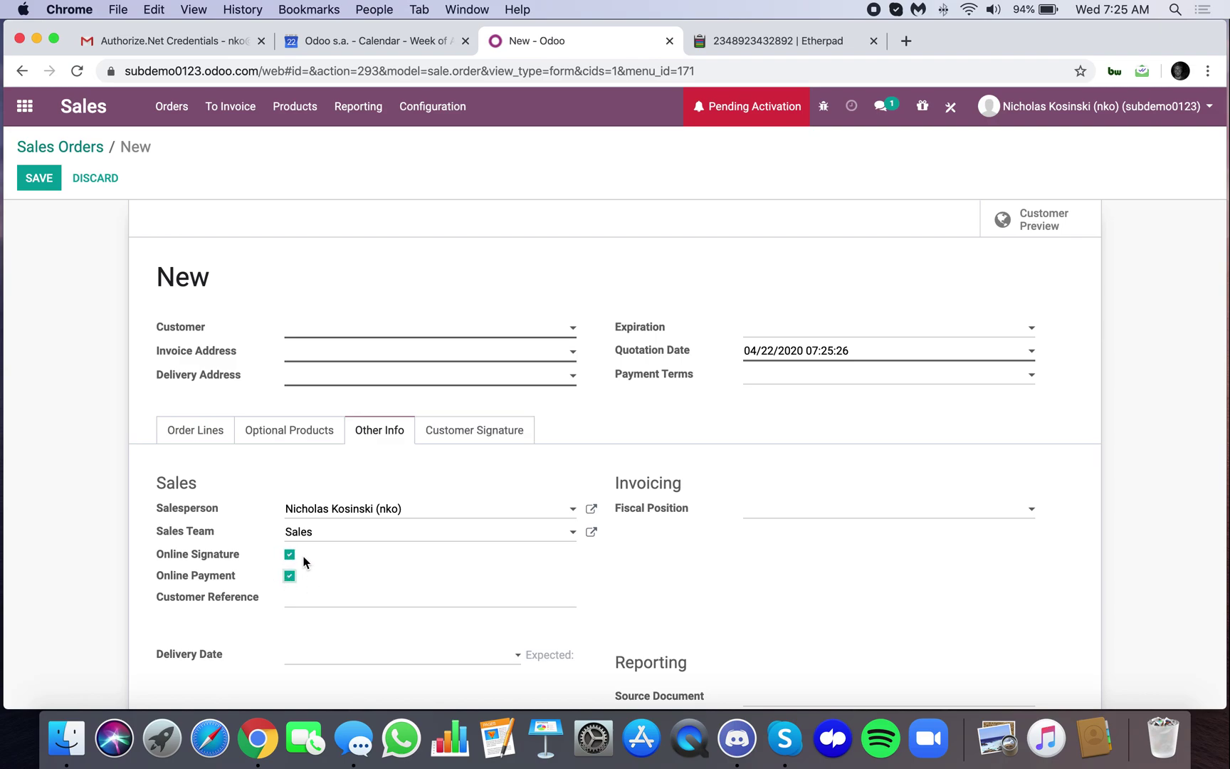
{"action": "left_click", "coordinate": [756, 41]}
{"action": "double_click", "coordinate": [135, 162]}
{"action": "triple_click", "coordinate": [136, 164]}
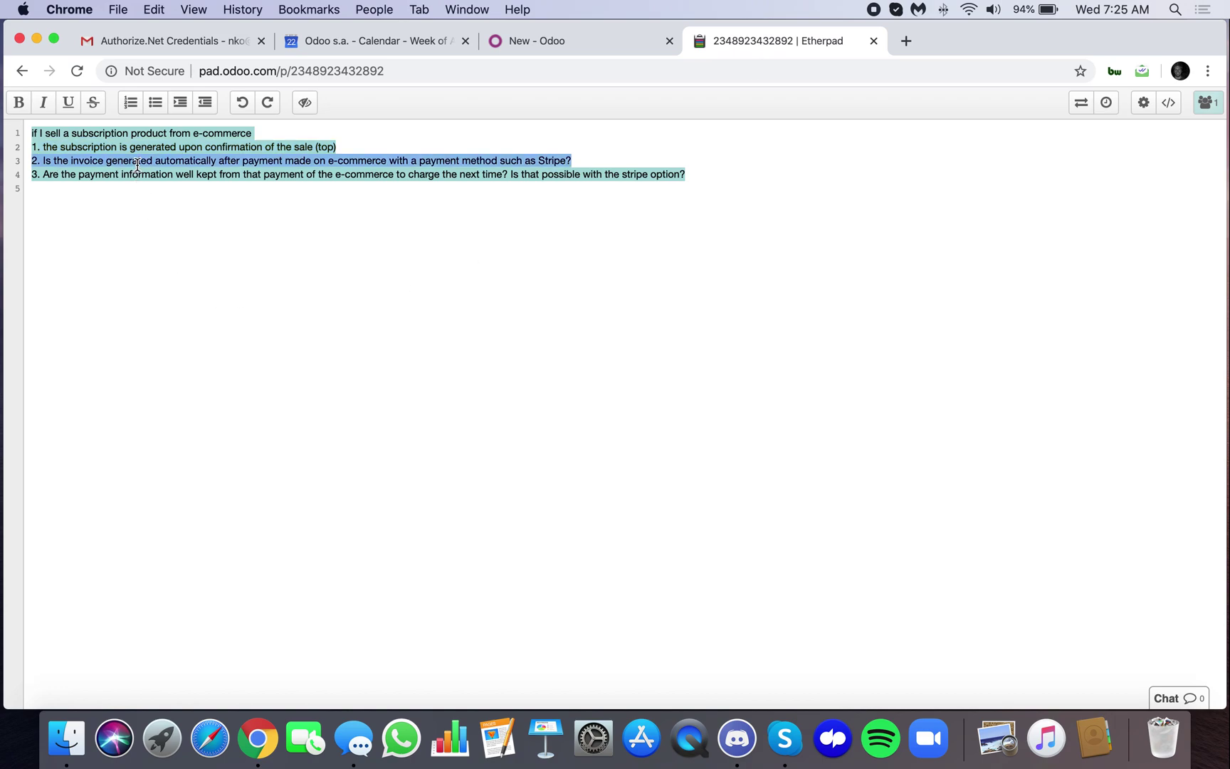
{"action": "triple_click", "coordinate": [580, 175]}
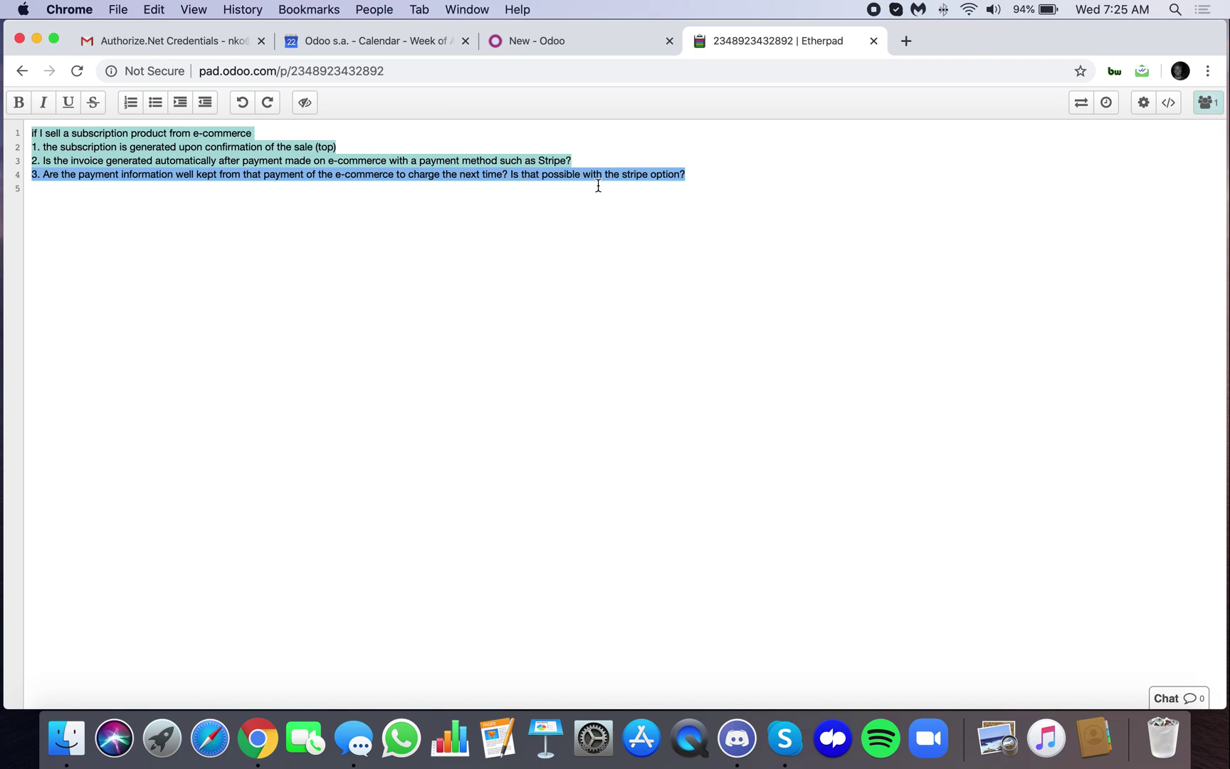
Leave the new quotation for Sales Orders, discard its changes, and open the Odoo apps home screen
{"action": "left_click", "coordinate": [556, 44]}
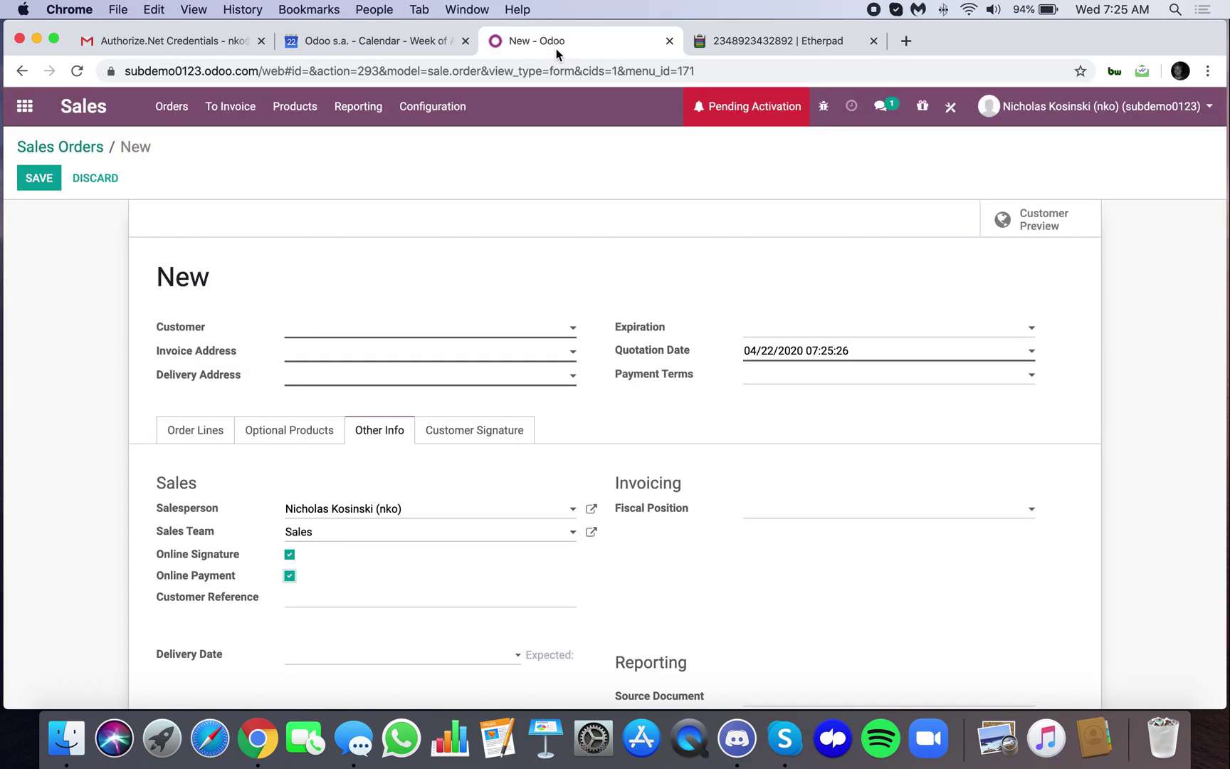
{"action": "left_click", "coordinate": [61, 147]}
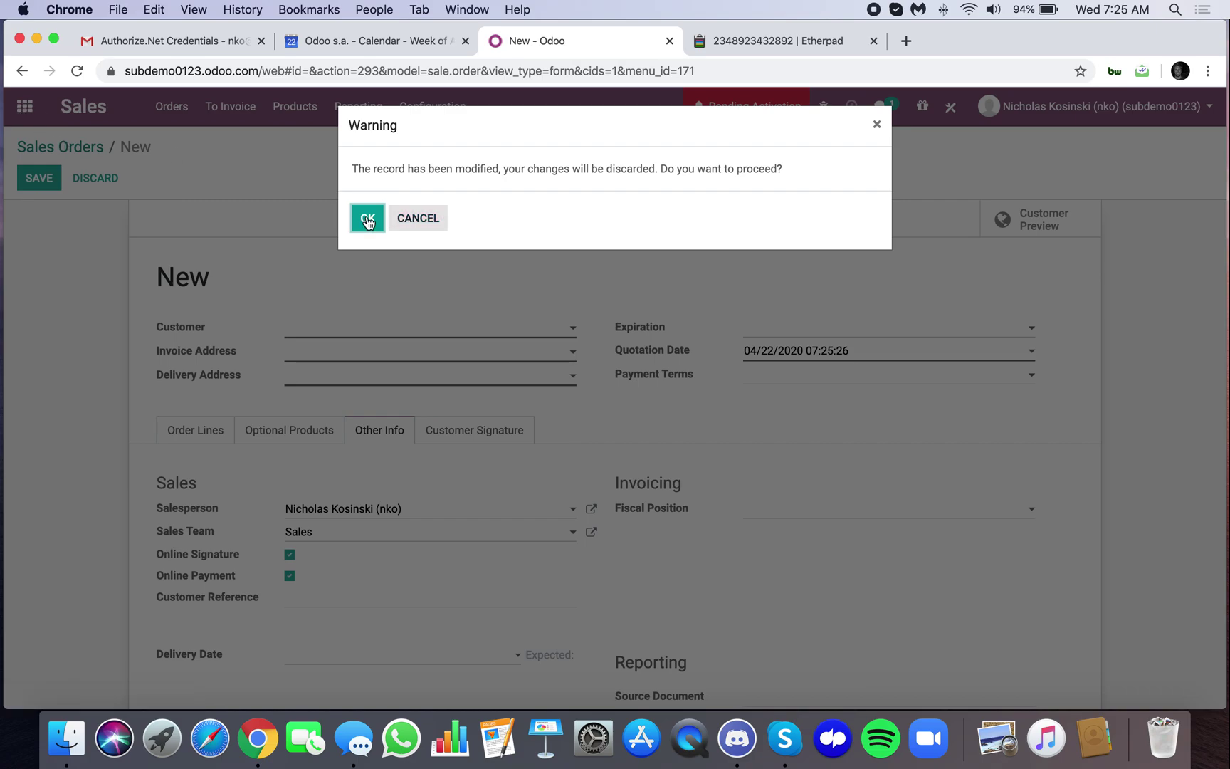
{"action": "left_click", "coordinate": [366, 216]}
{"action": "left_click", "coordinate": [24, 106]}
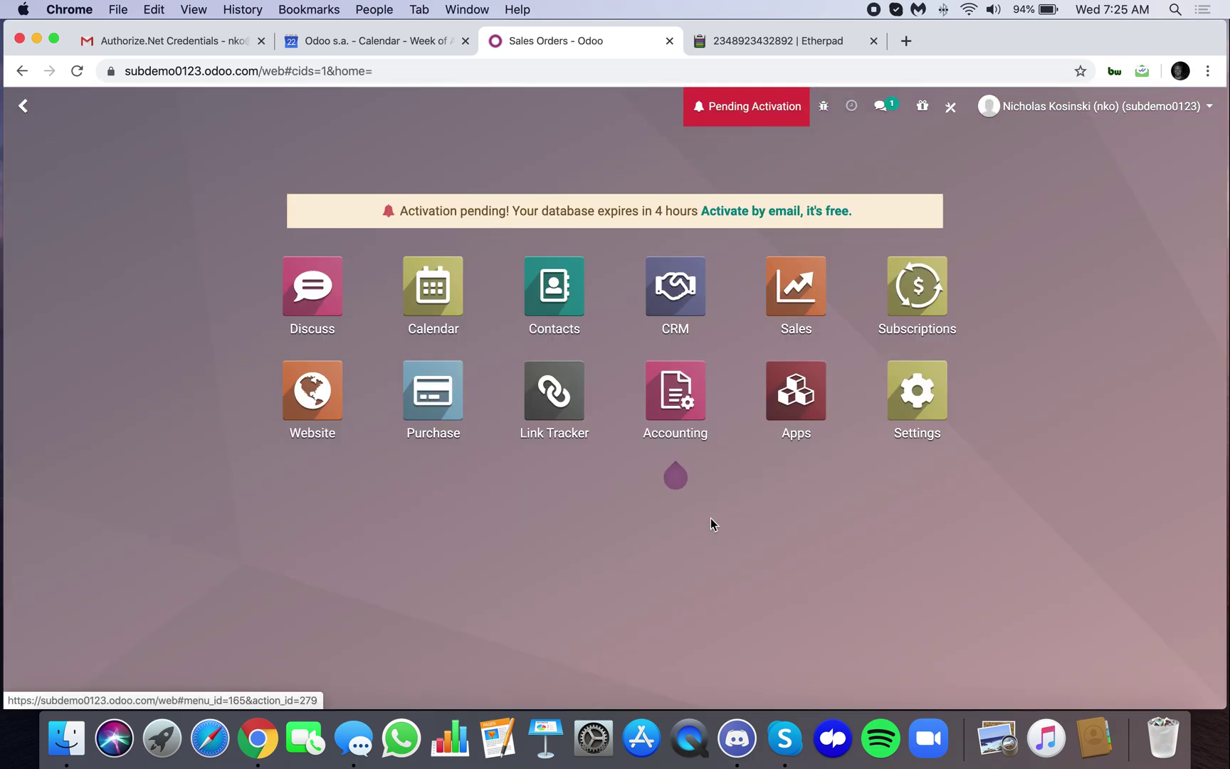